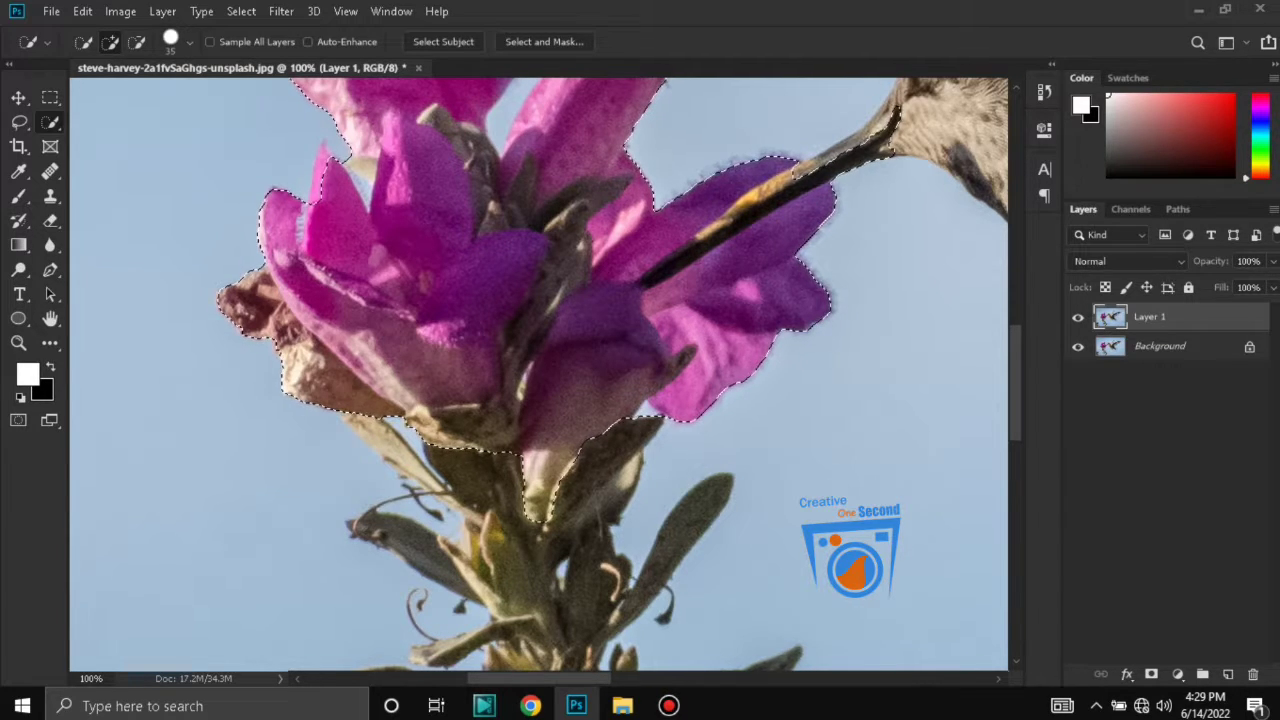
Add the missed edge at the tip of the lower-left petal to the flower selection with the Lasso tool.
left_click(19, 121)
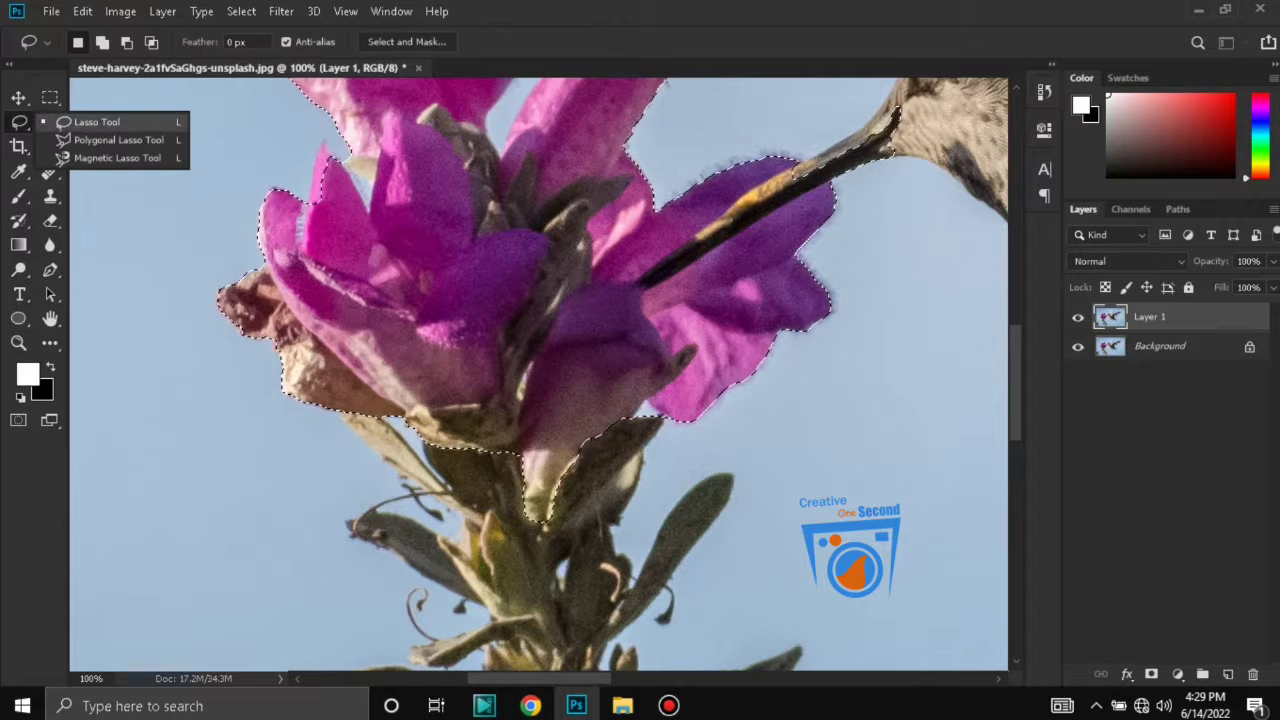
left_click(97, 122)
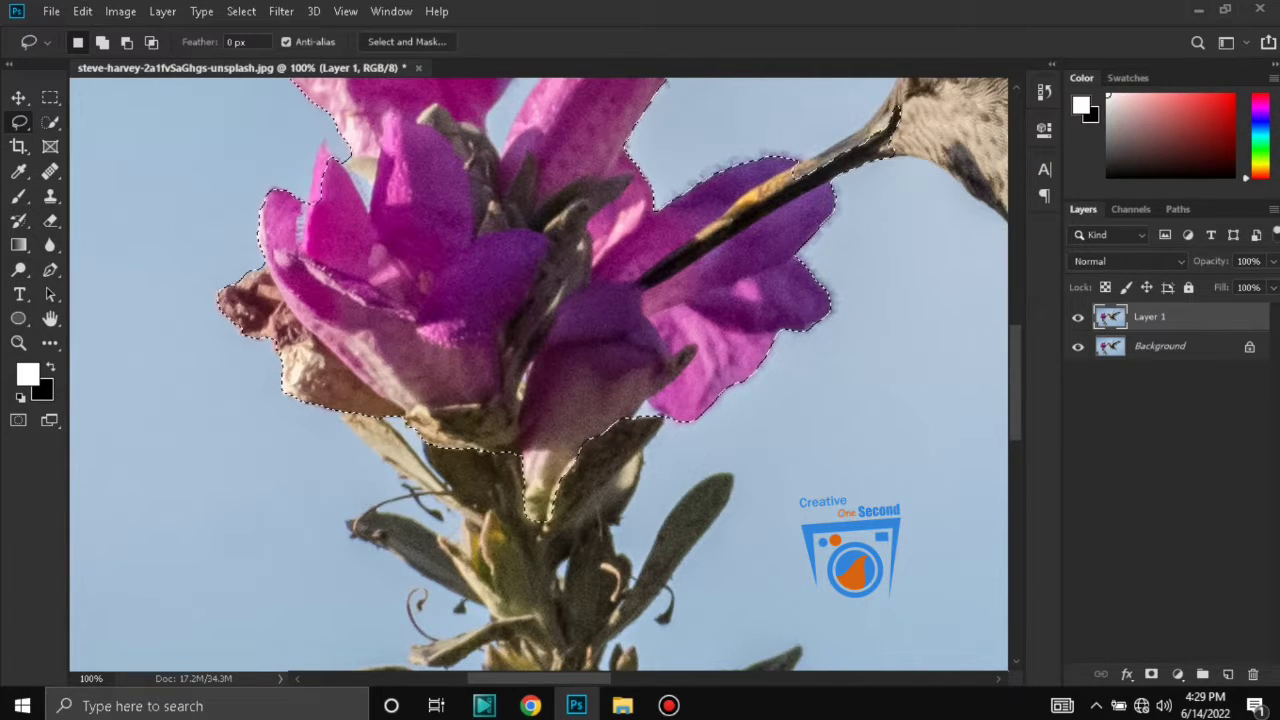
key("alt")
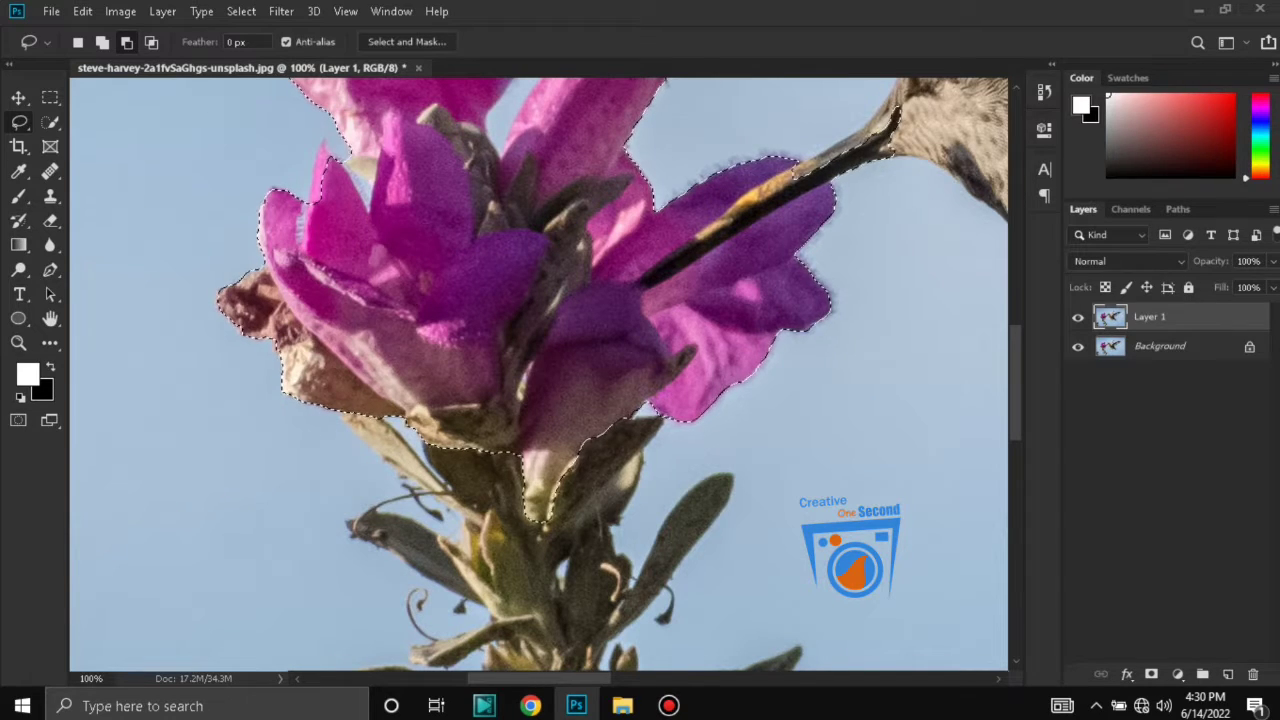
left_click_drag(560, 290, 586, 480)
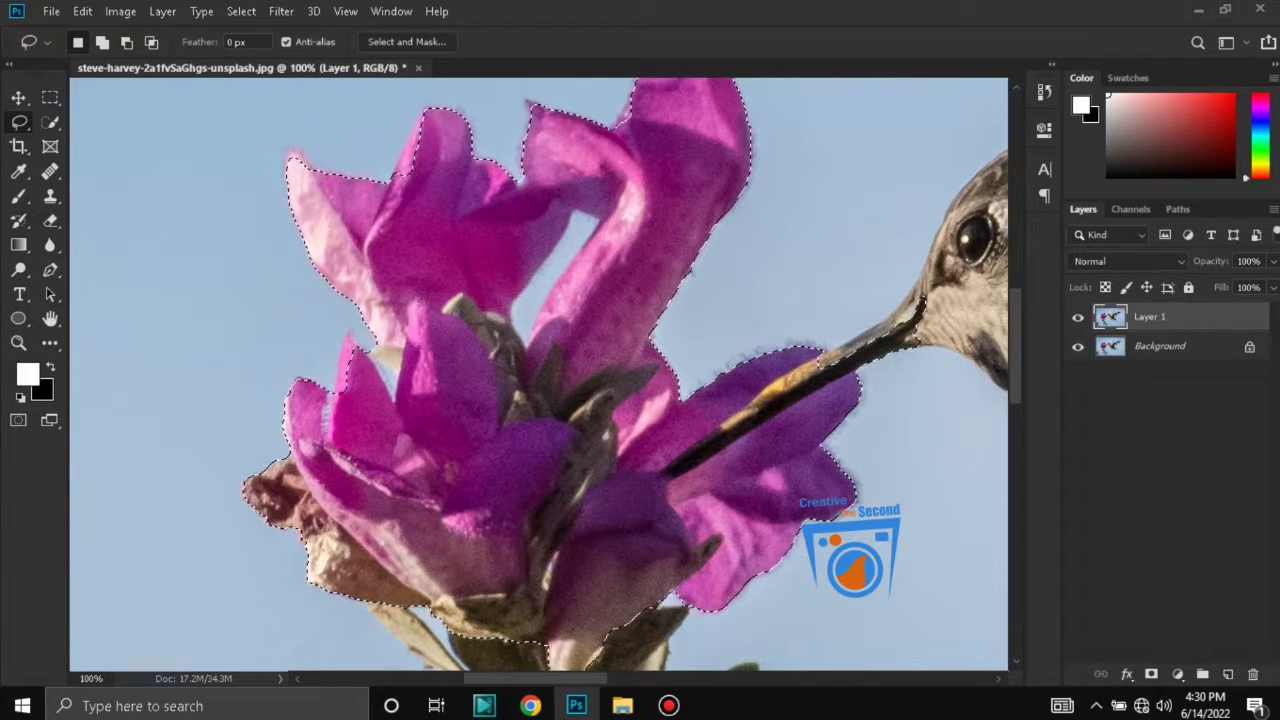
key("shift")
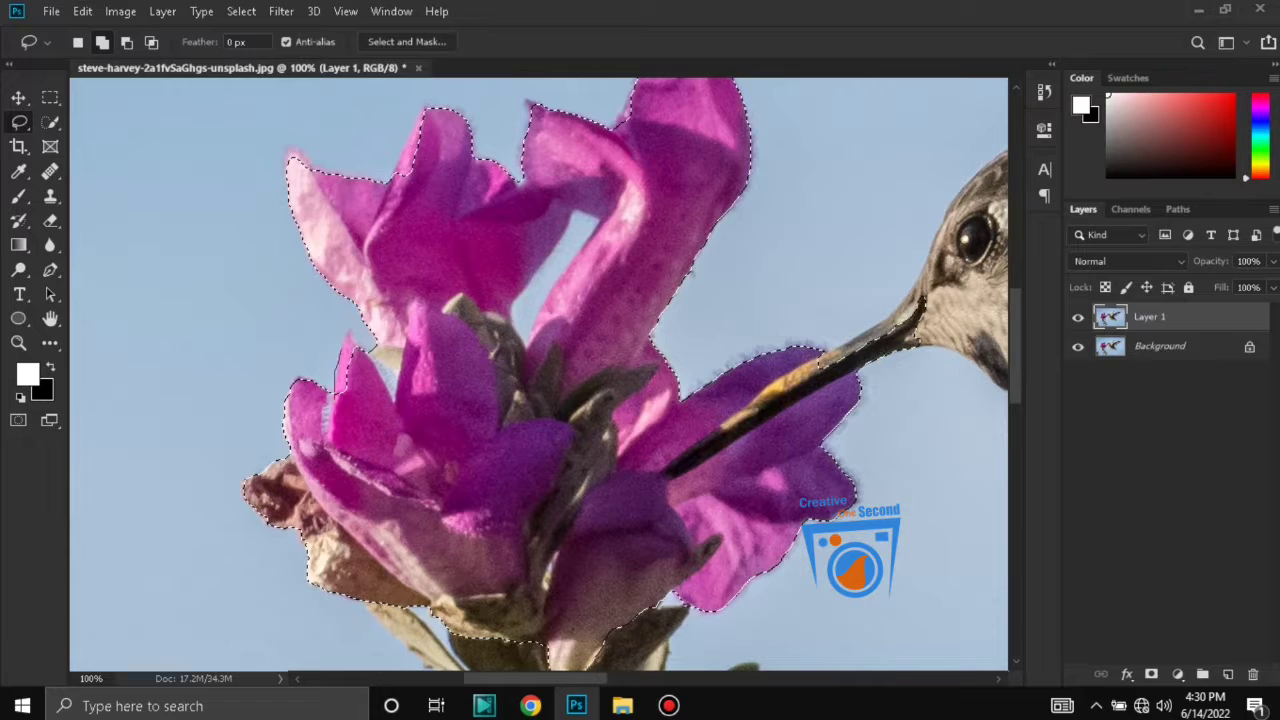
left_click_drag(363, 348, 342, 391)
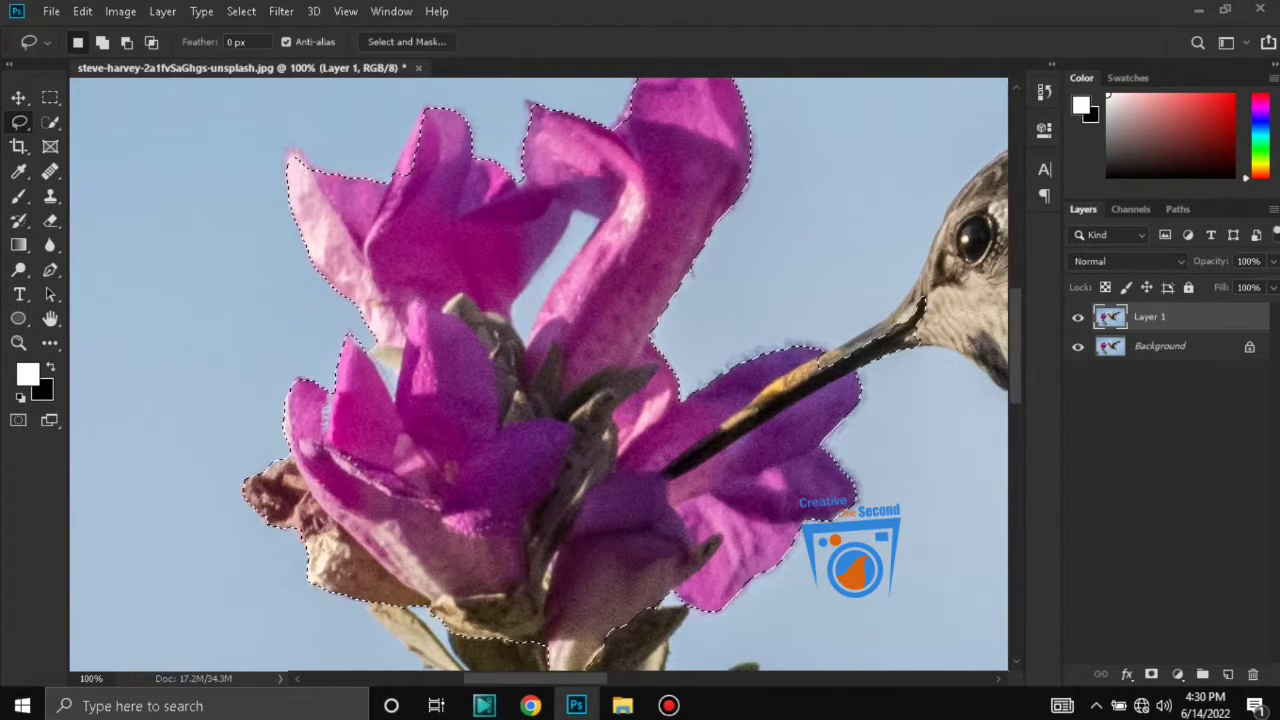
left_click_drag(367, 348, 388, 384)
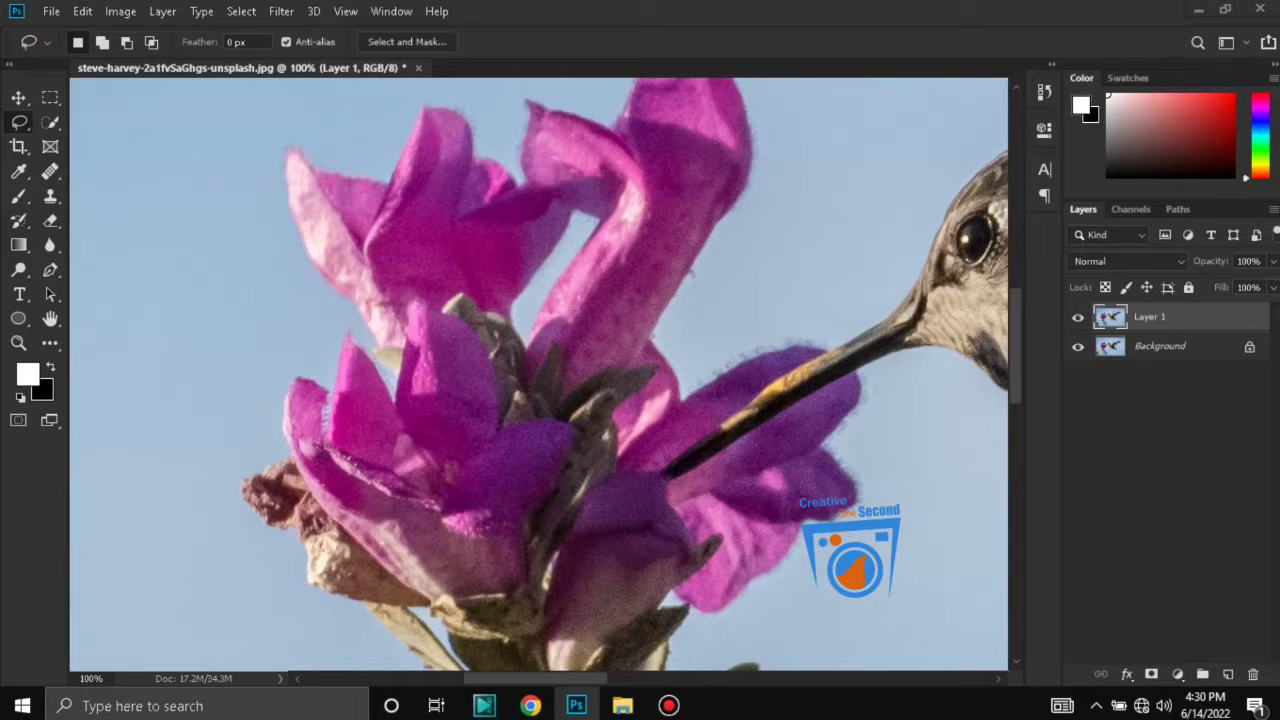
key("super")
key("super")
key("ctrl+z")
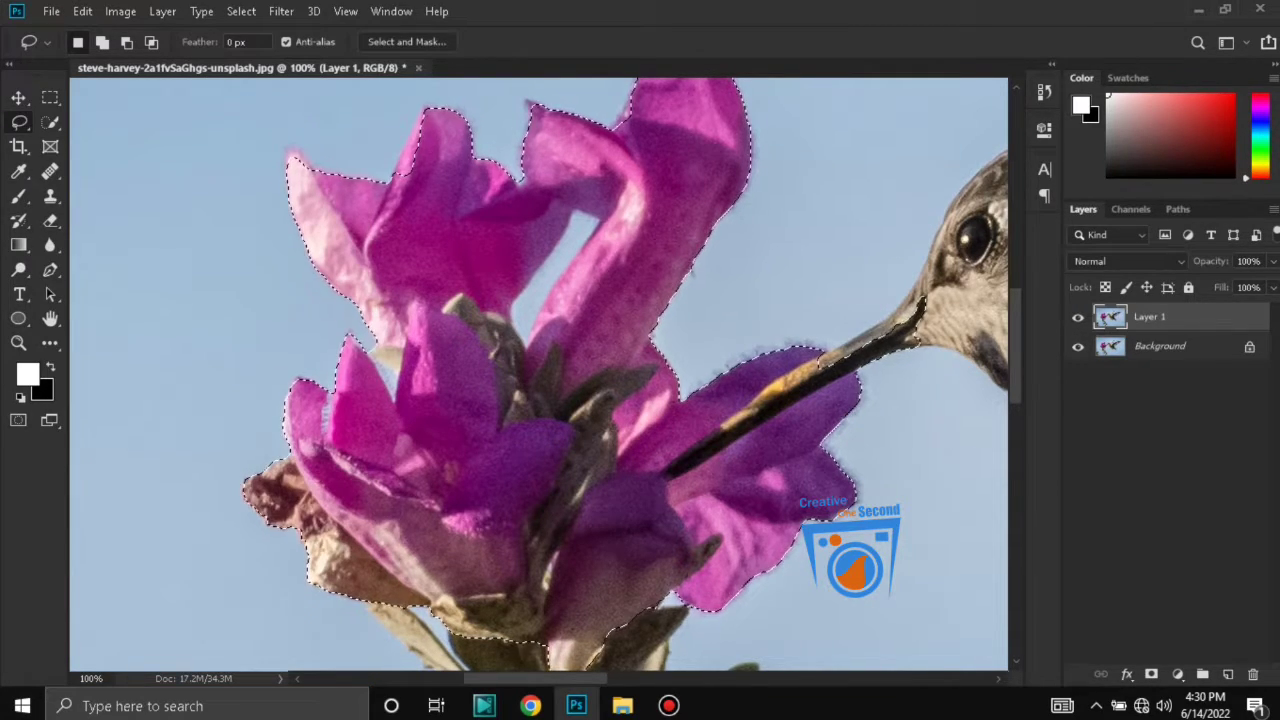
Subtract the sky gap between the upper petals from the flower selection with the Lasso tool.
key("alt")
key("alt")
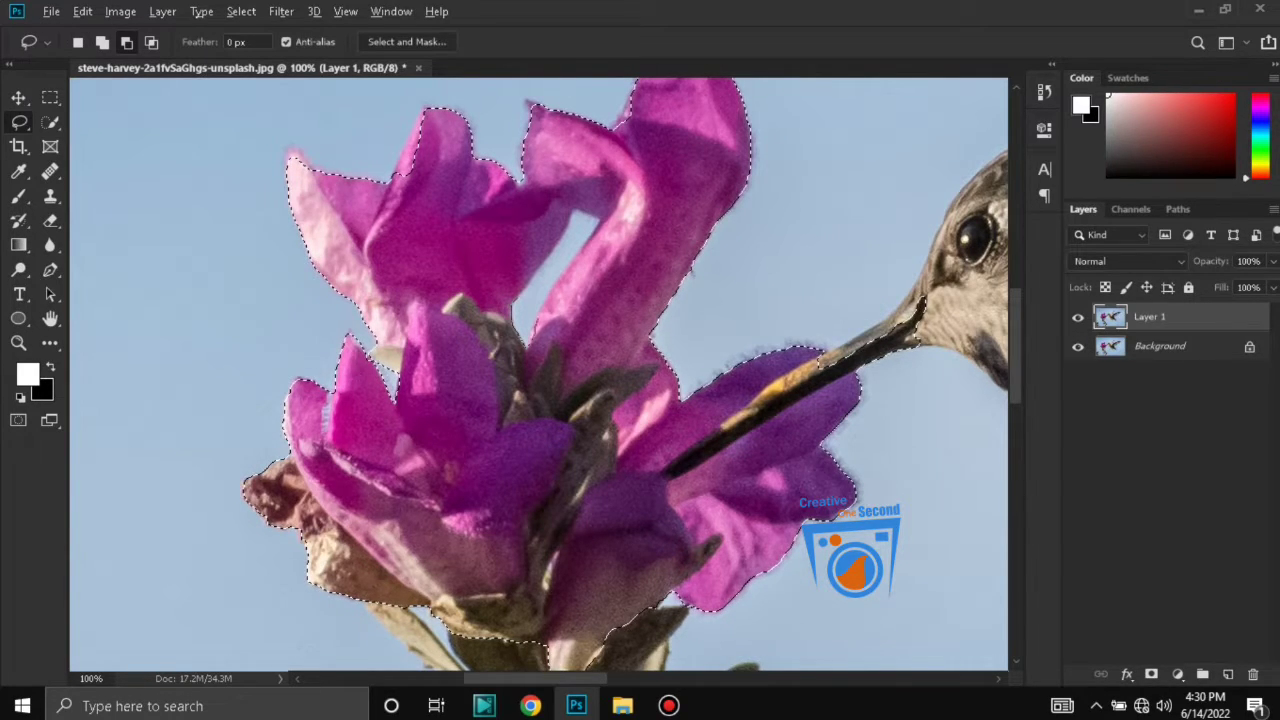
mouse_move(538, 322)
left_mouse_down()
mouse_move(598, 213)
mouse_move(530, 290)
mouse_move(538, 318)
left_mouse_up()
mouse_move(540, 268)
left_mouse_down()
mouse_move(566, 248)
mouse_move(527, 305)
mouse_move(531, 290)
left_mouse_up()
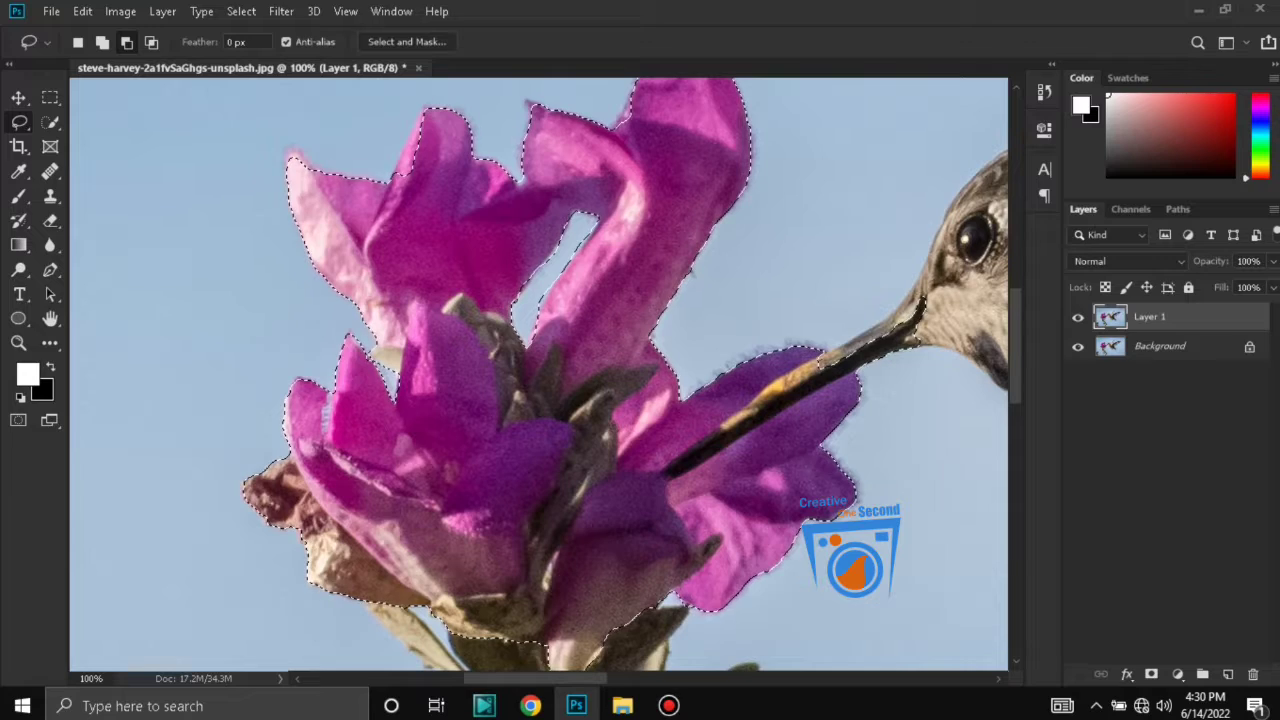
Remove the hummingbird's beak from the flower selection, refining its edge with the Quick Selection tool at brush size 15.
mouse_move(760, 408)
left_mouse_down()
mouse_move(669, 475)
mouse_move(940, 325)
left_mouse_up()
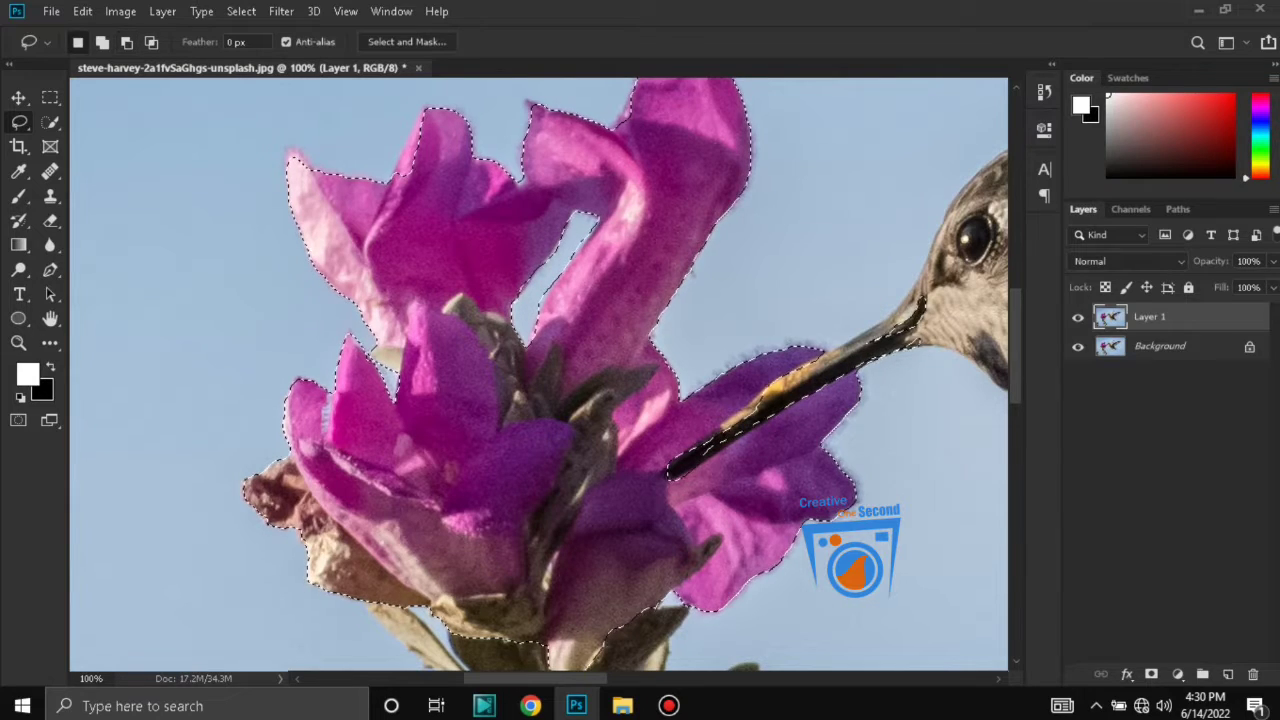
key("w")
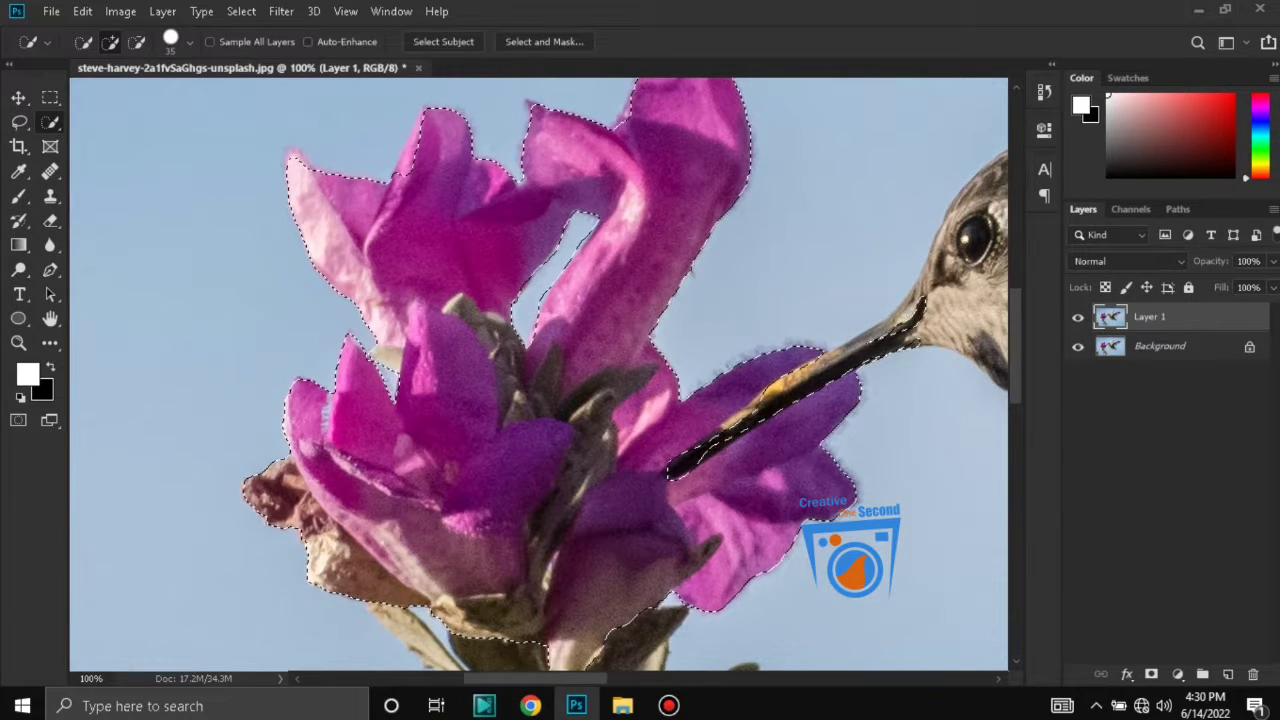
key("bracketleft")
key("bracketleft")
key("alt")
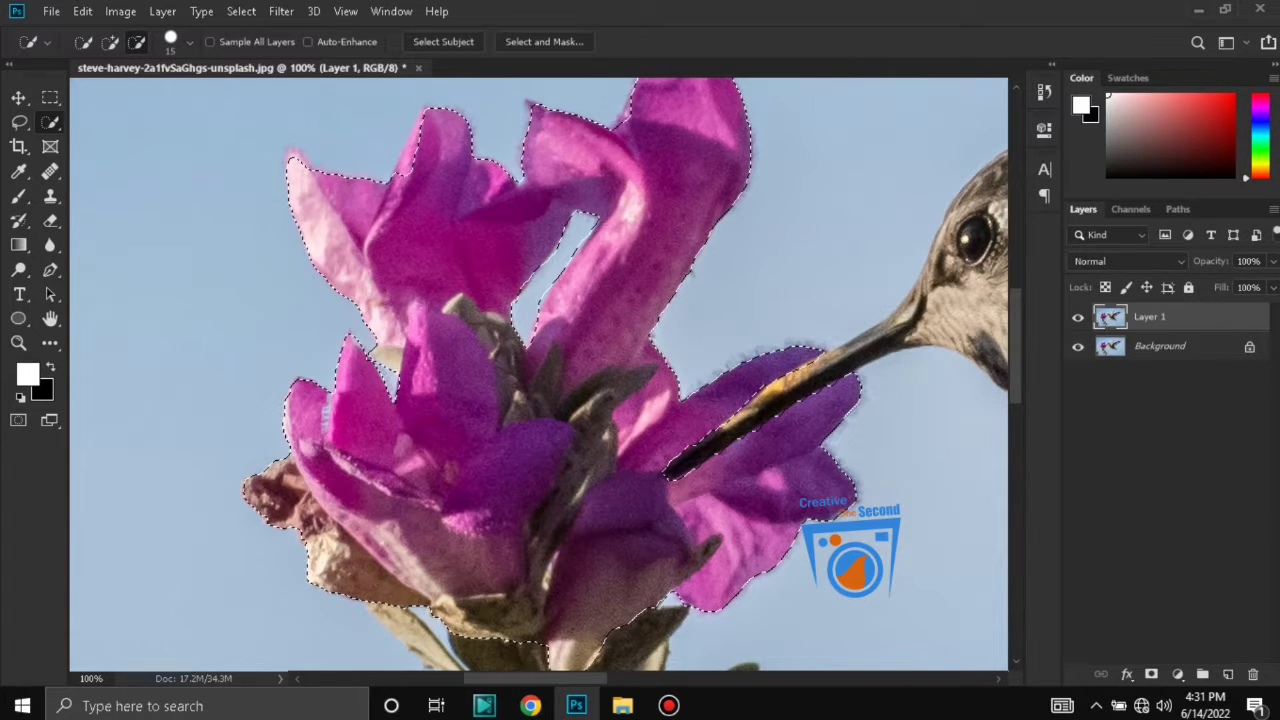
key("alt")
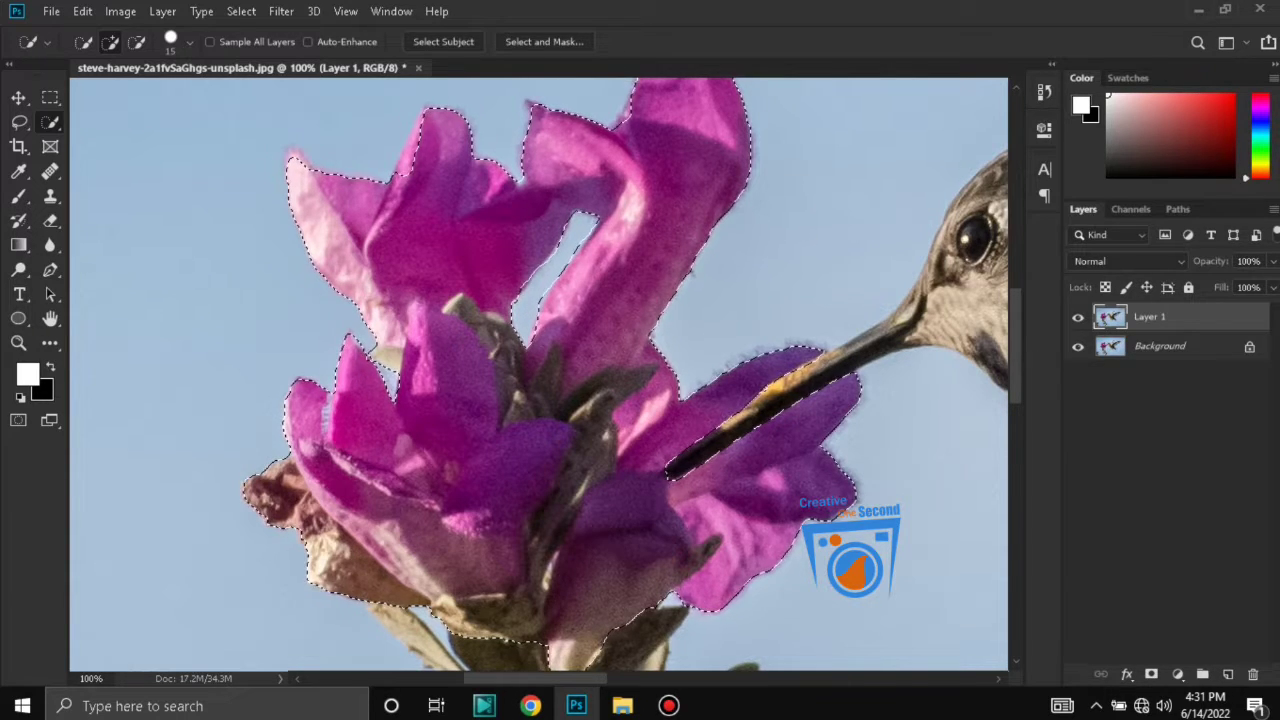
Mask Layer 1 to the selected flower and check the cutout with the Background layer temporarily hidden.
key("ctrl+0")
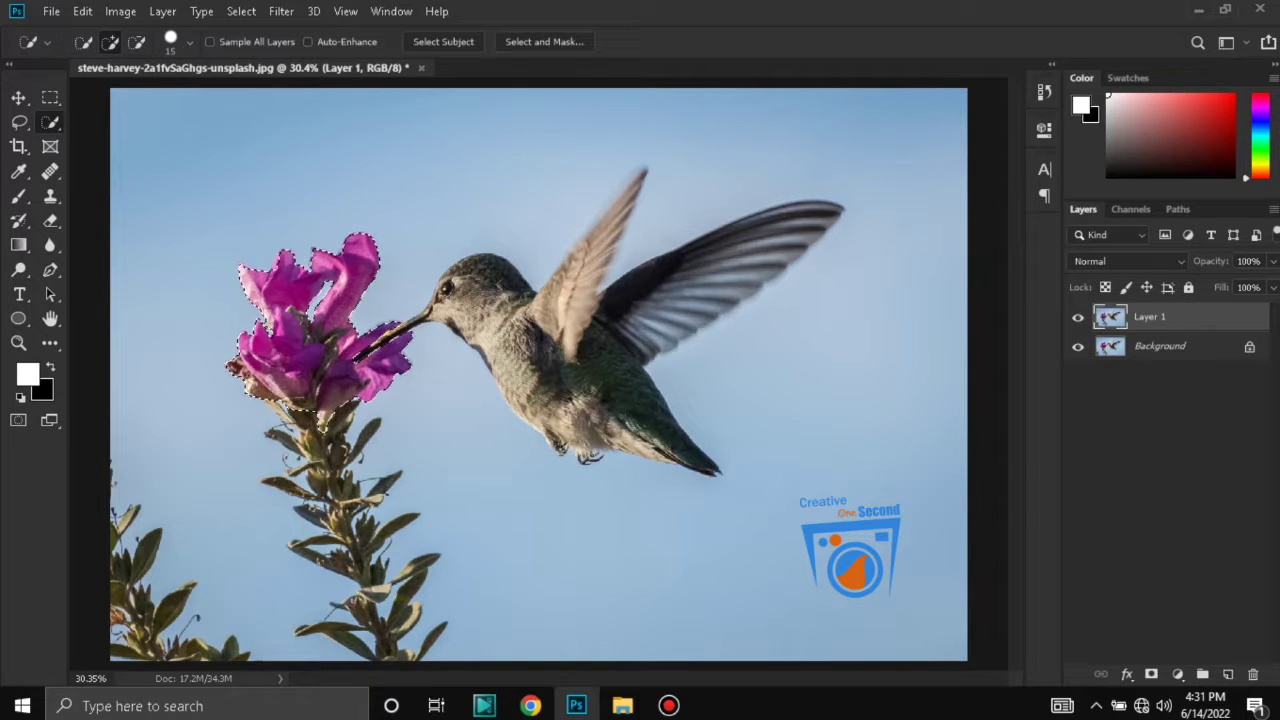
left_click(1151, 674)
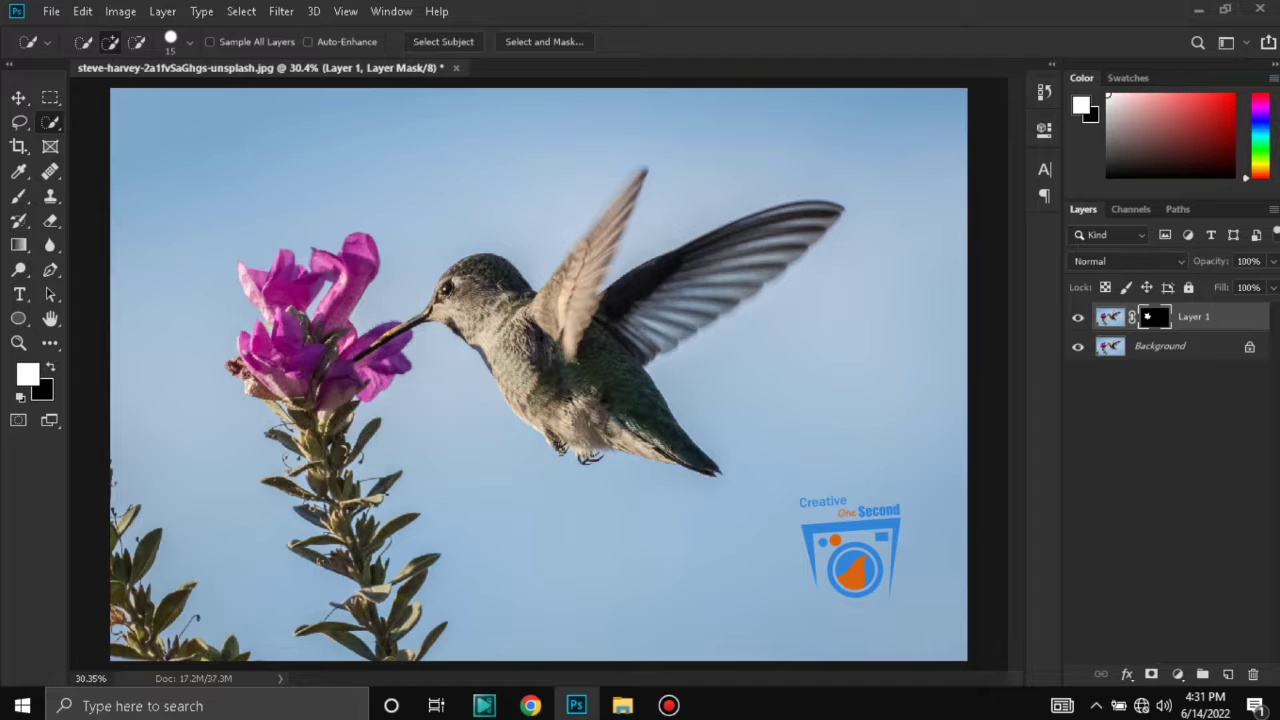
left_click(1078, 346)
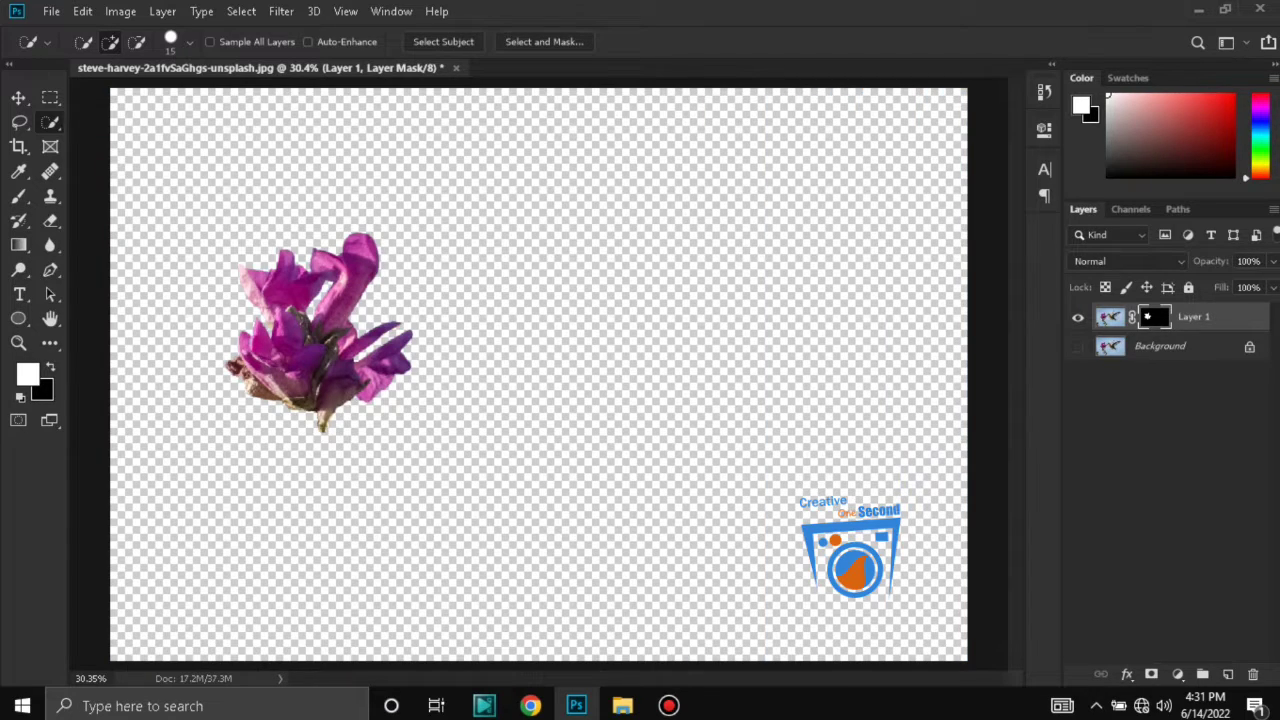
left_click(1078, 346)
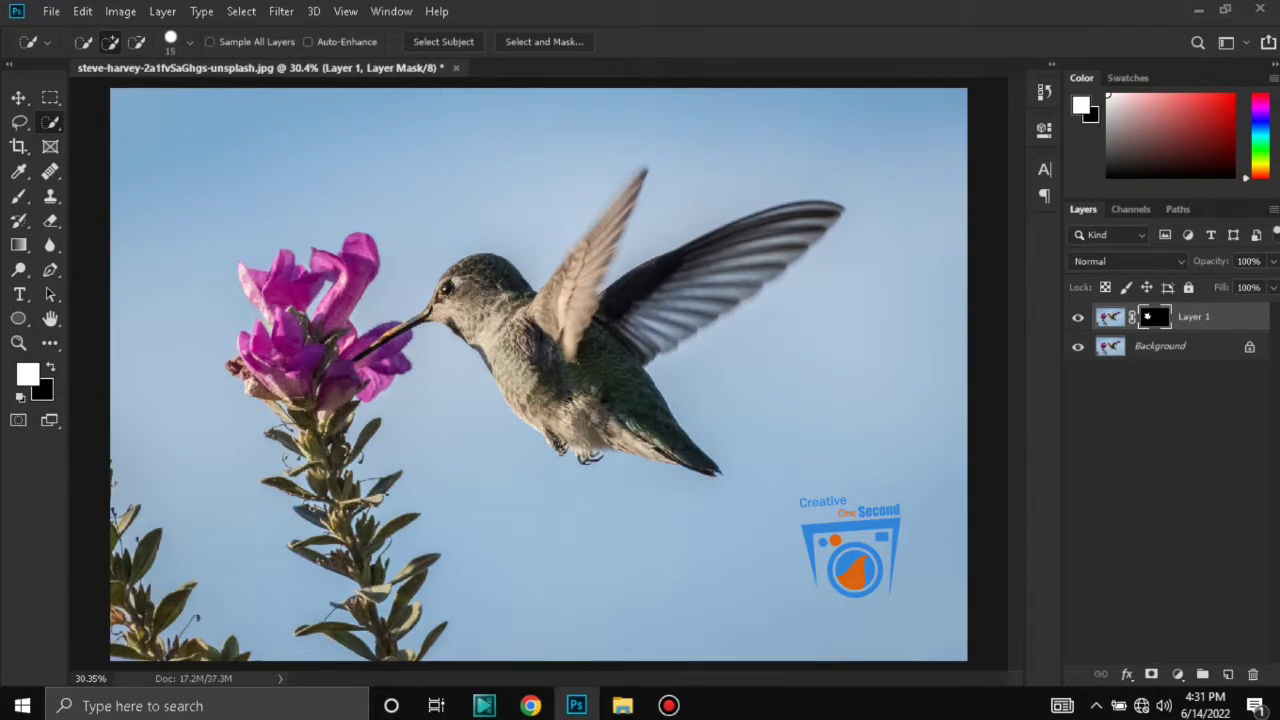
Convert the masked flower layer to a smart object and set its blend mode to Screen.
right_click(1196, 317)
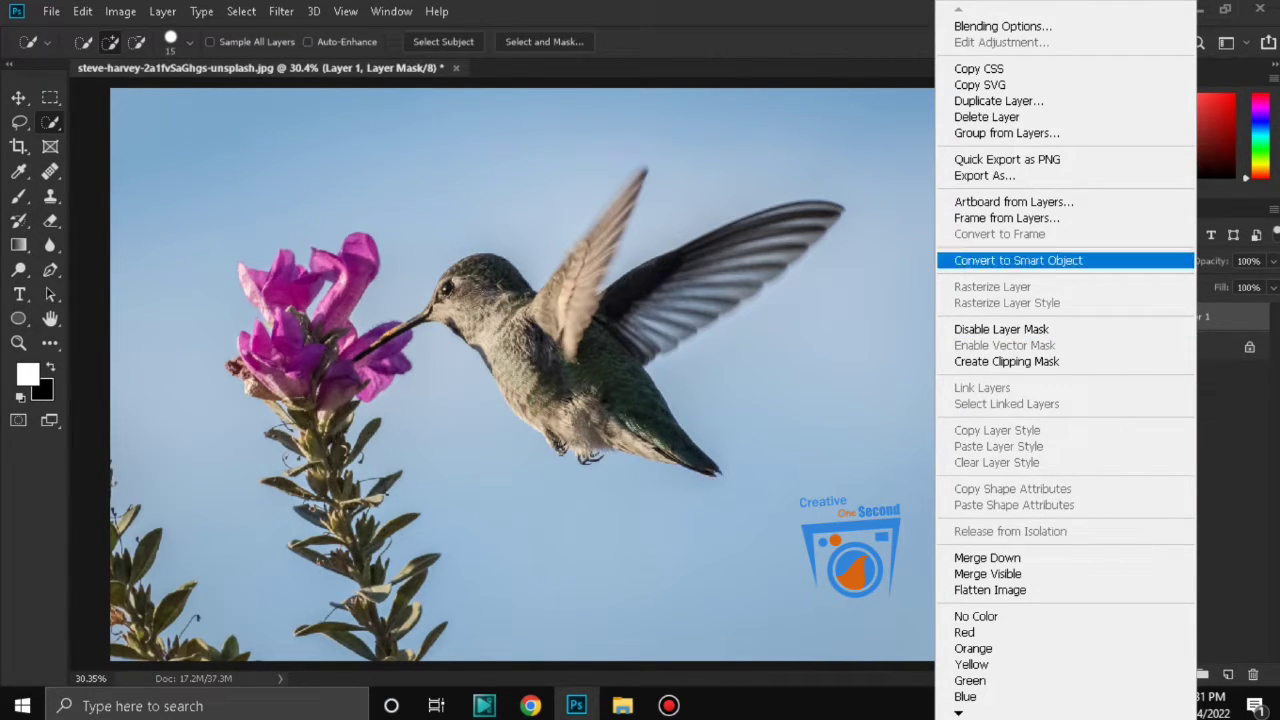
left_click(1018, 260)
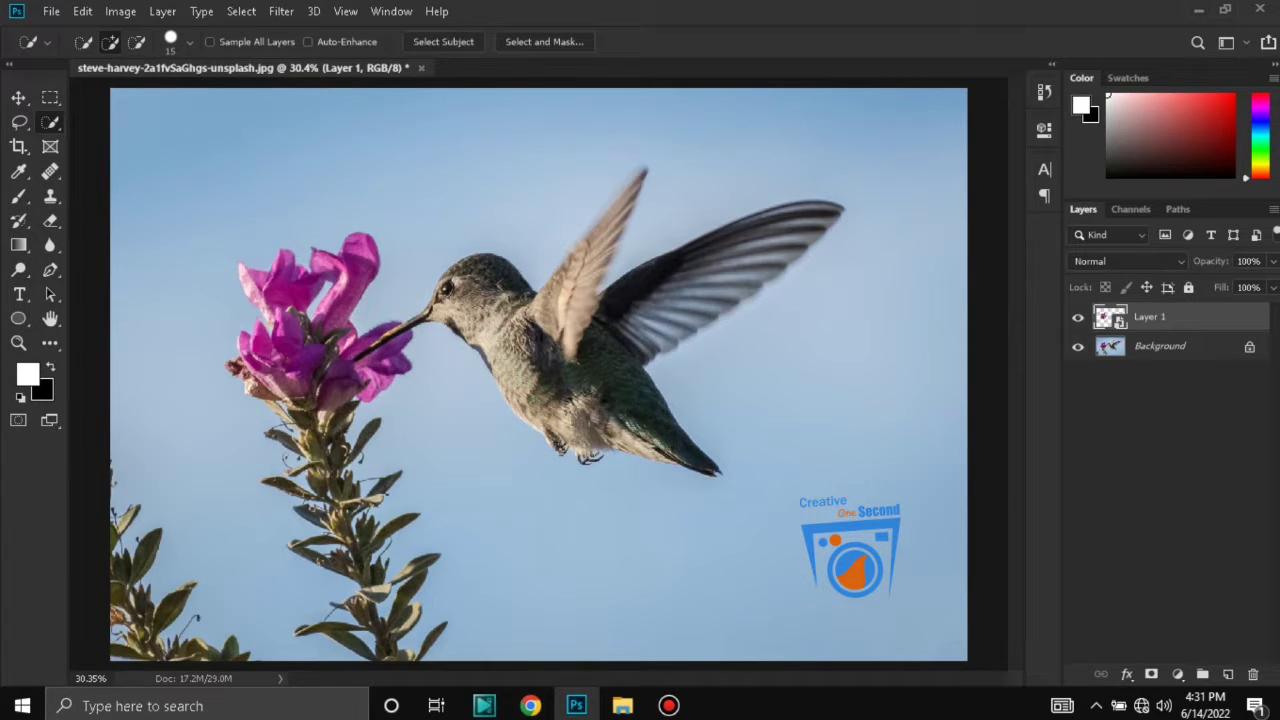
left_click(1128, 261)
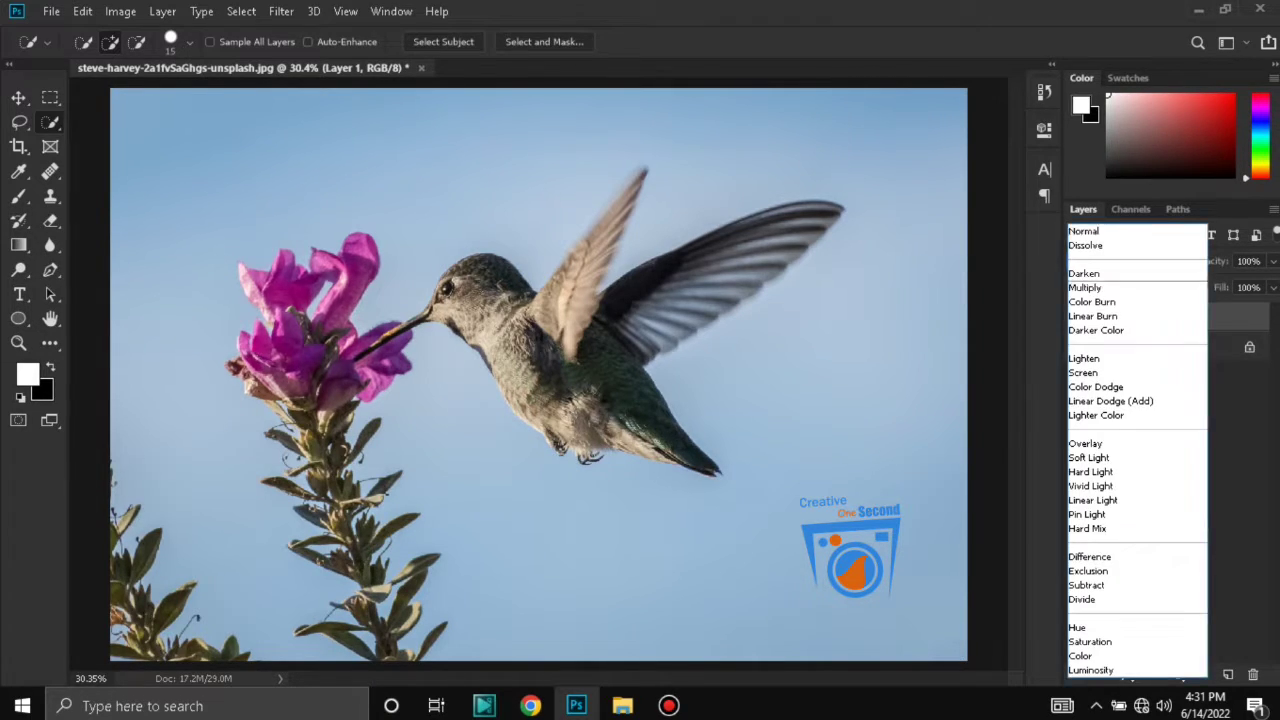
left_click(1112, 373)
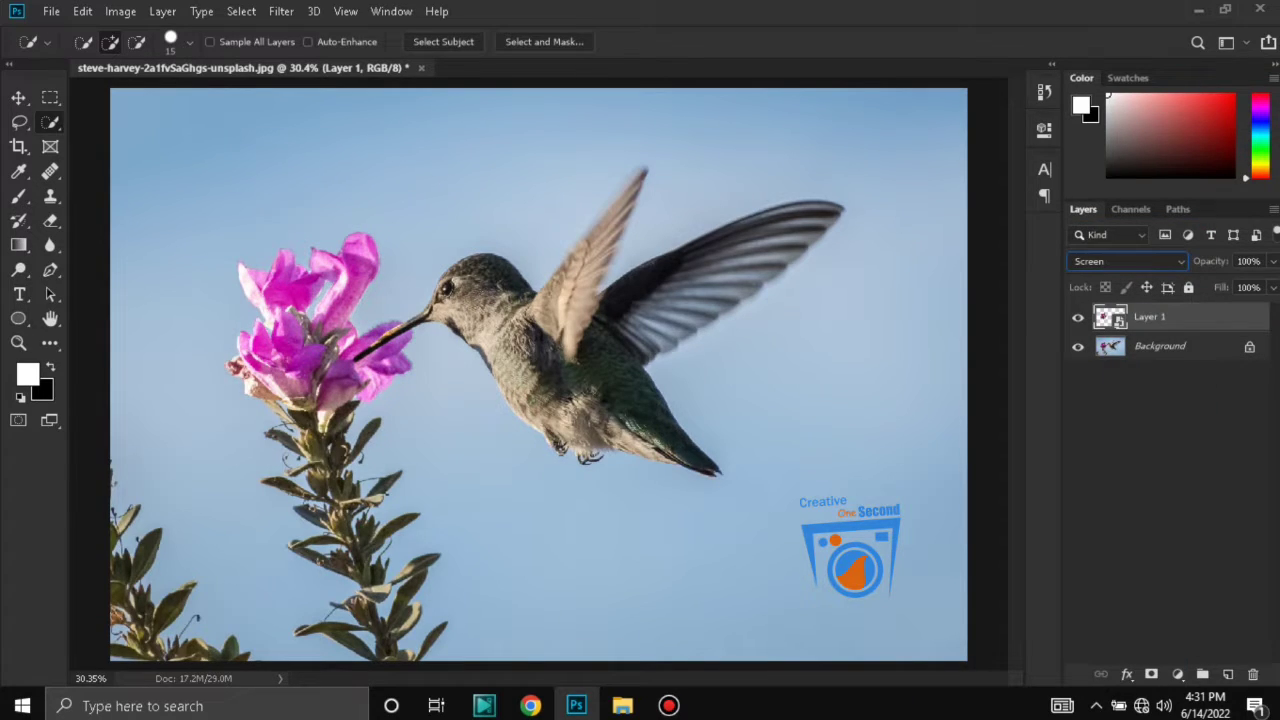
Duplicate the flower smart object and apply a Gaussian Blur with a 7.0 pixel radius to the copy.
key("ctrl+j")
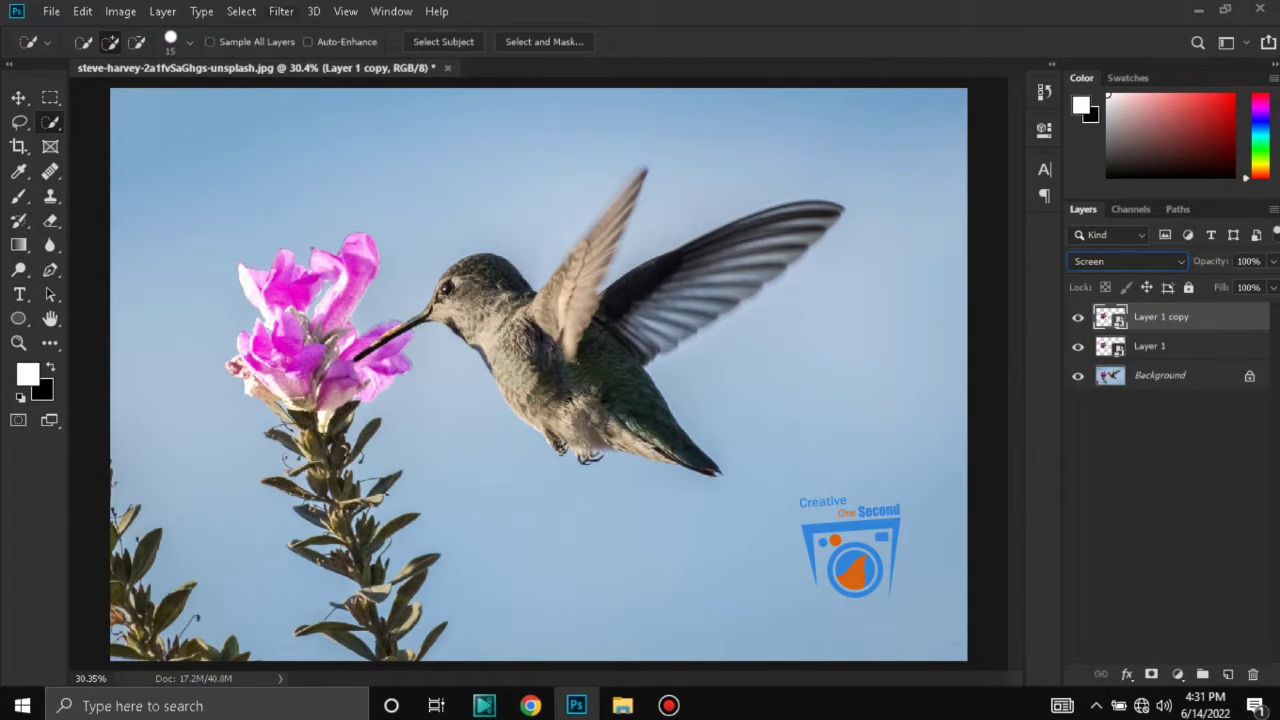
left_click(281, 11)
mouse_move(291, 225)
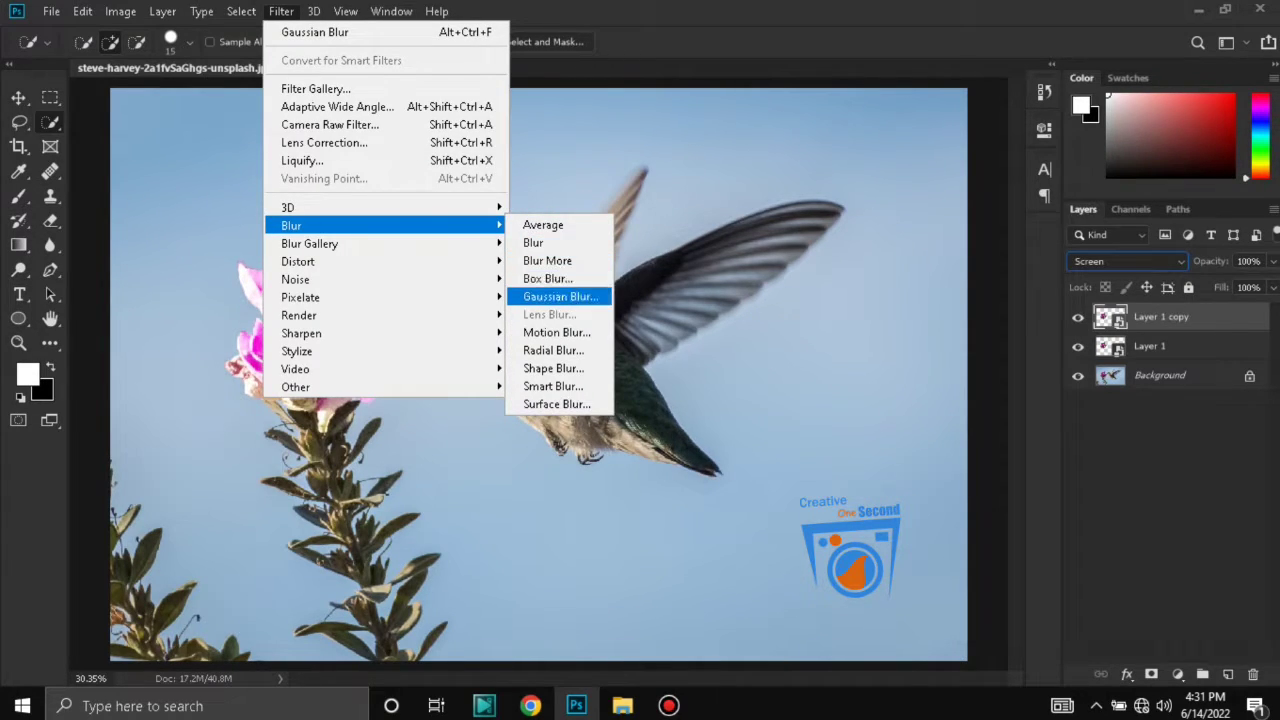
left_click(560, 296)
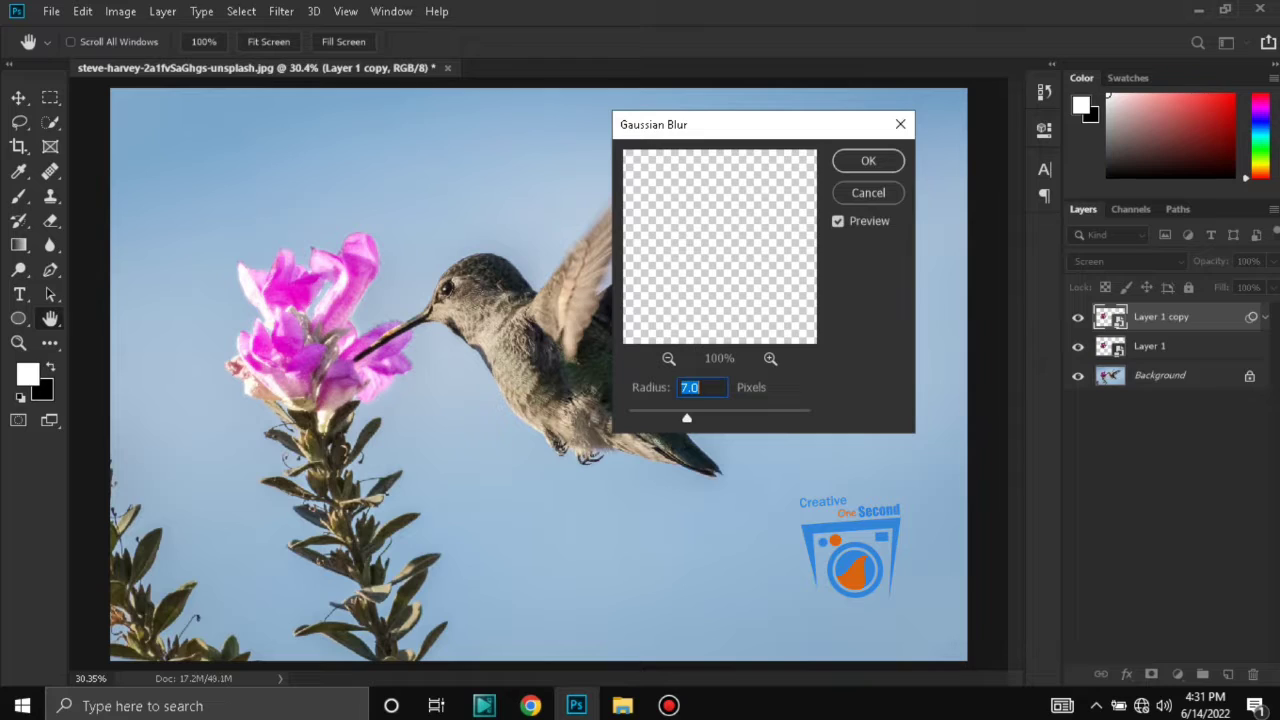
key("Return")
key("w")
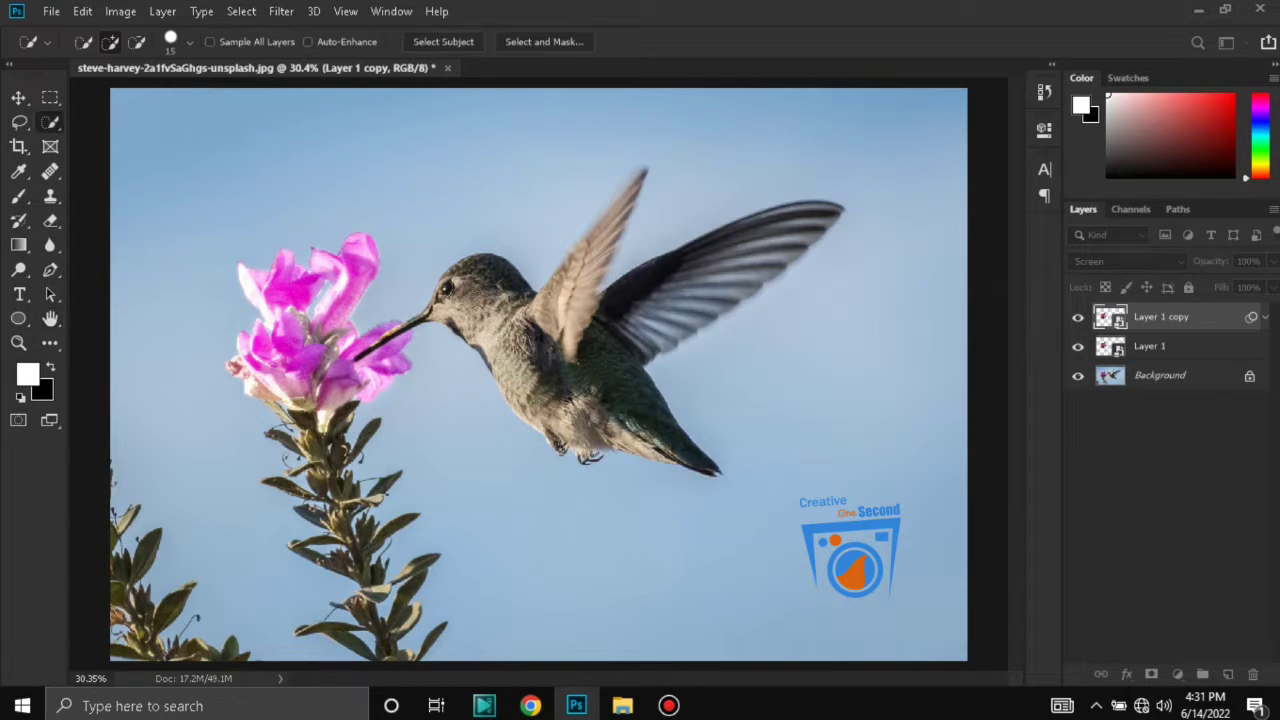
Duplicate the blurred flower layer and set the new copy's Gaussian Blur radius to 10 pixels.
key("ctrl+j")
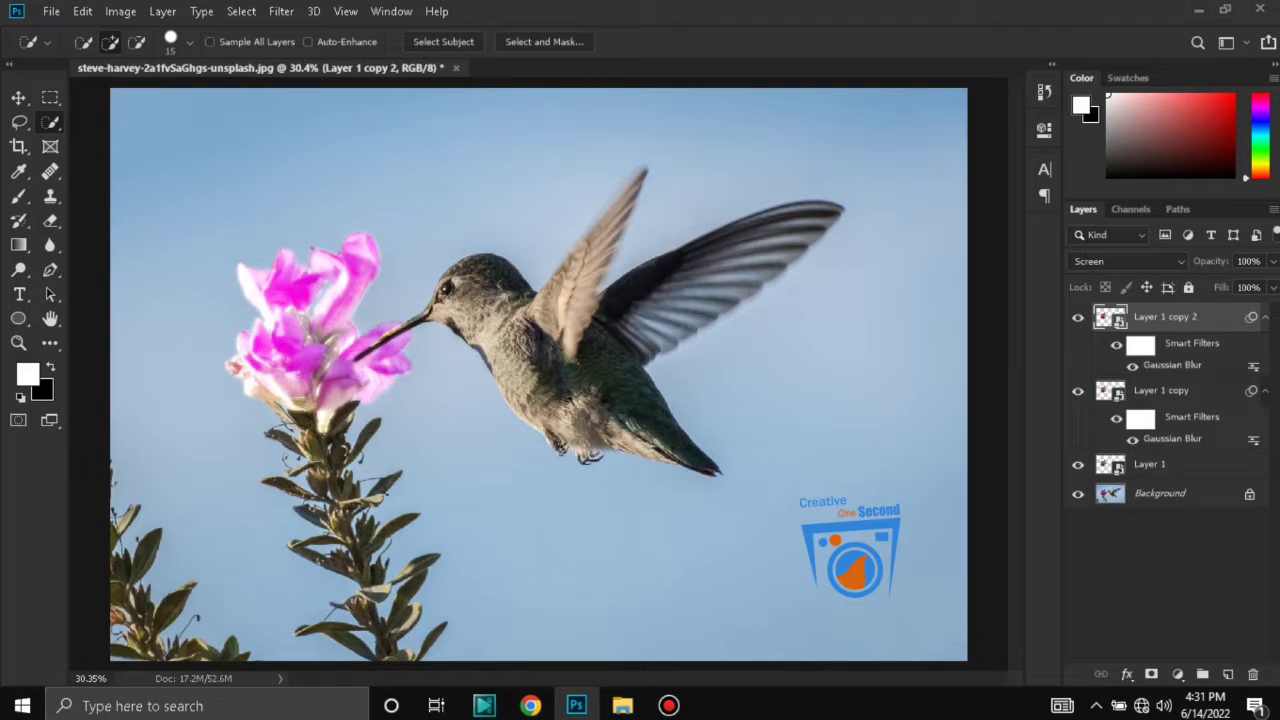
double_click(1172, 365)
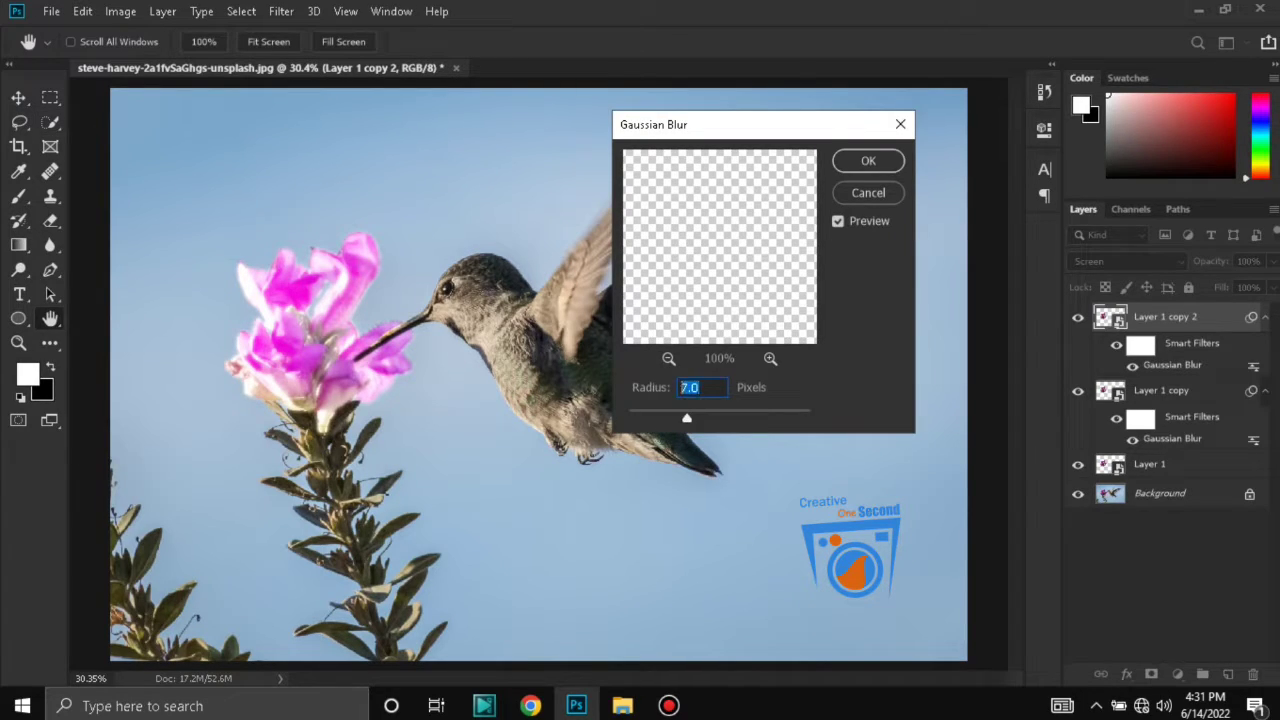
type("10")
key("Return")
key("w")
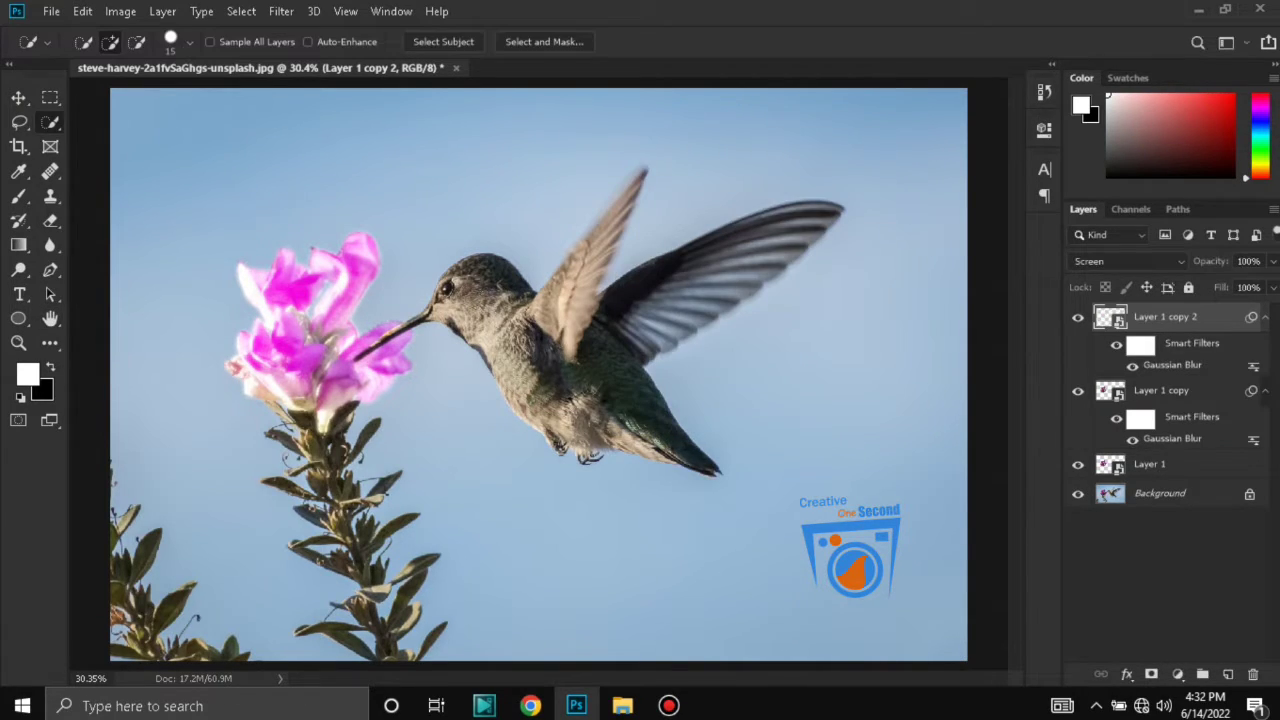
Create a third flower copy from Layer 1 copy 2 and set its Gaussian Blur radius to 14 pixels.
key("ctrl+j")
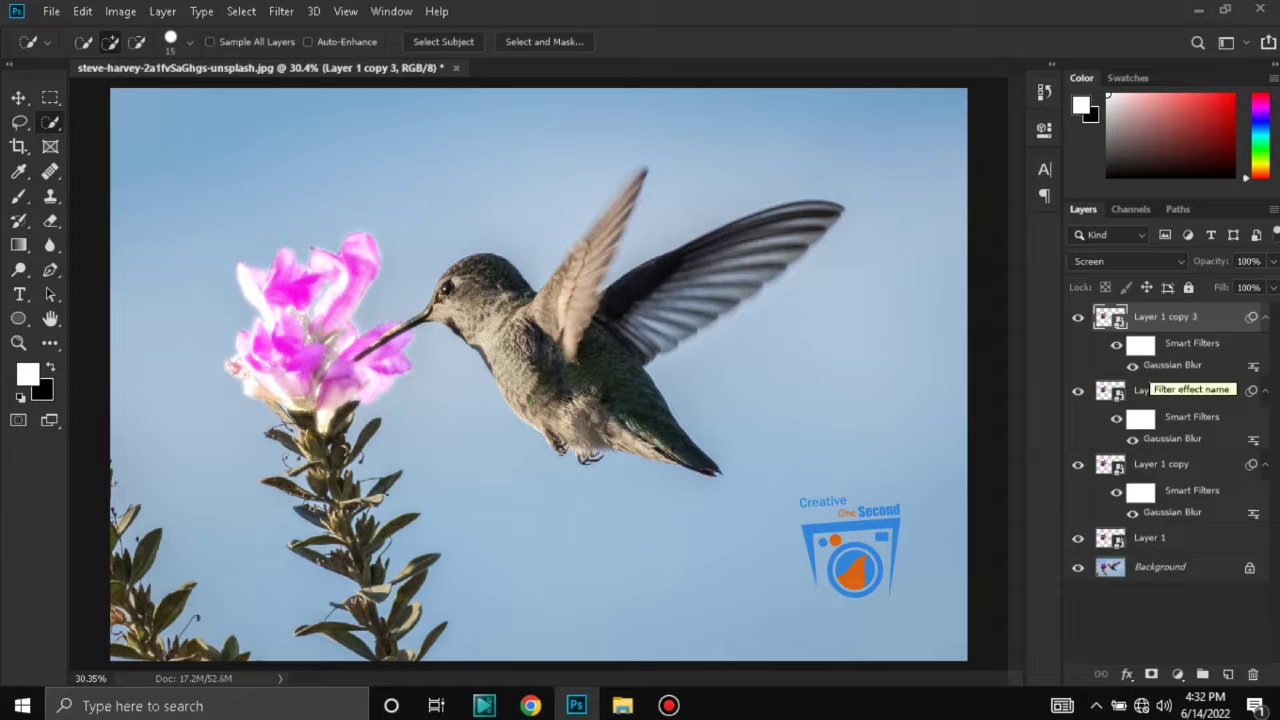
double_click(1172, 365)
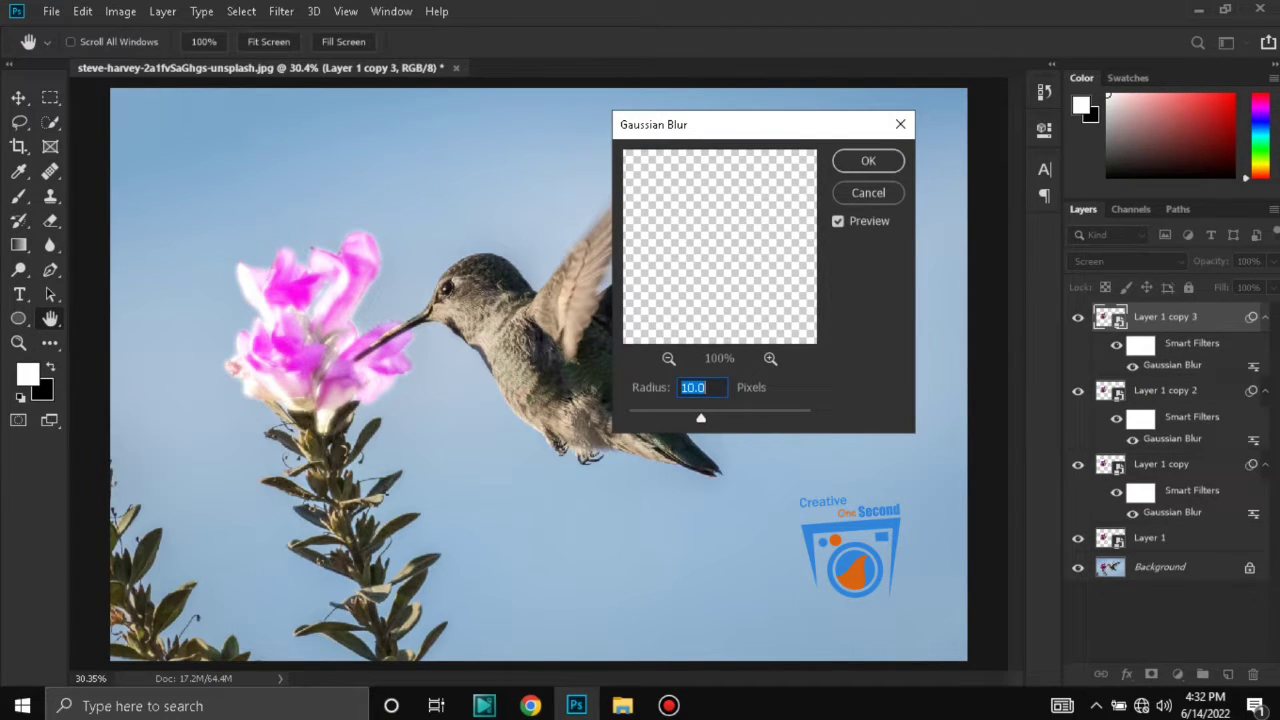
type("14")
left_click(868, 161)
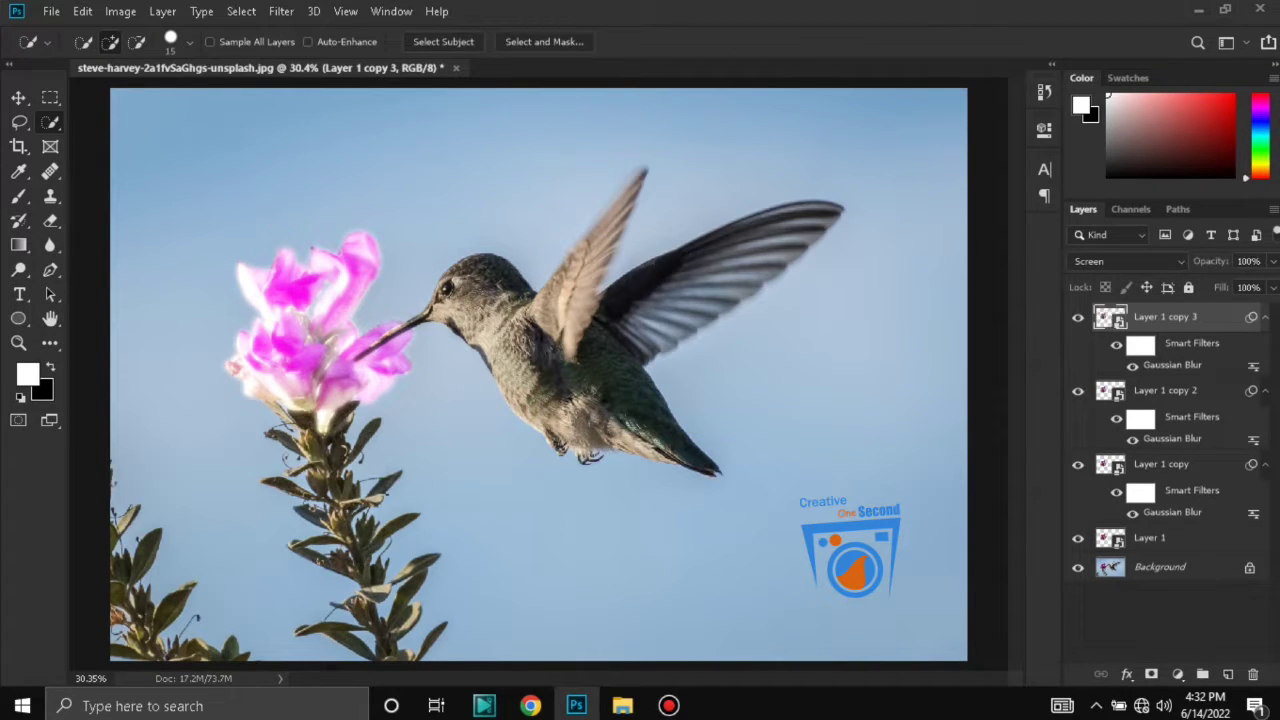
Collapse the smart filter lists of the three flower copies and duplicate the Background layer.
left_click(1265, 390)
left_click(1265, 317)
left_click(1265, 375)
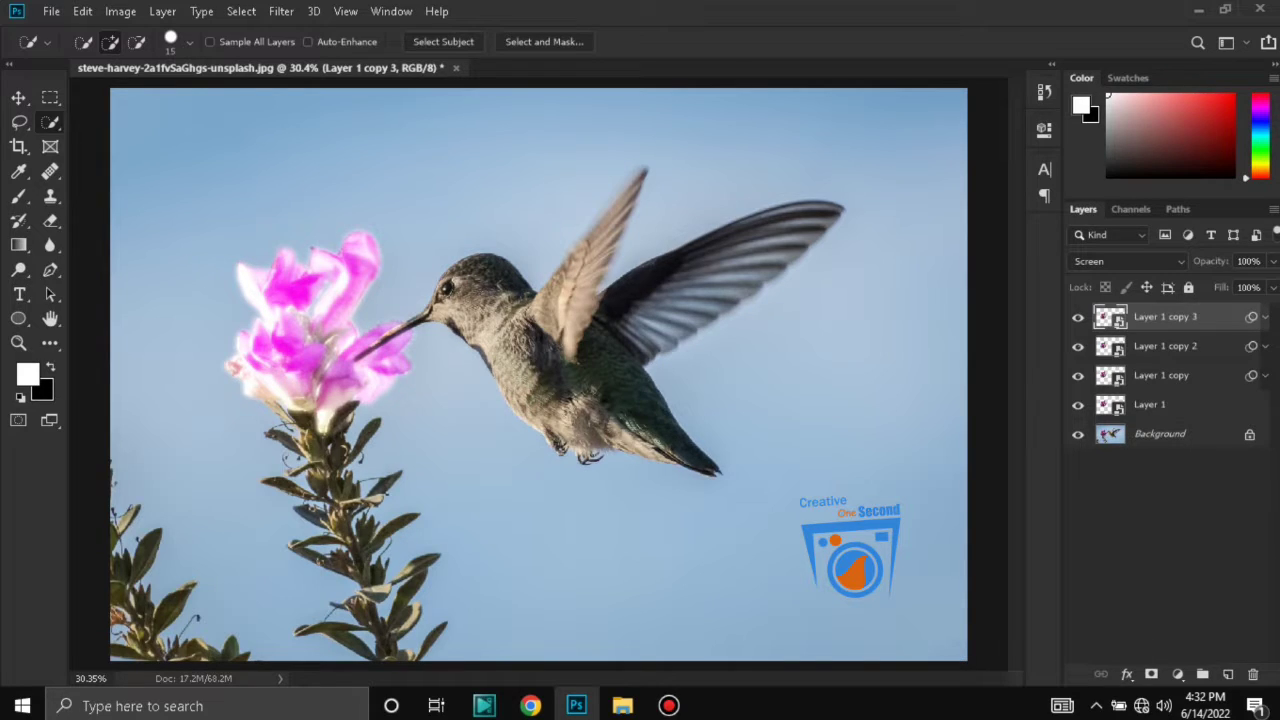
left_click(1180, 434)
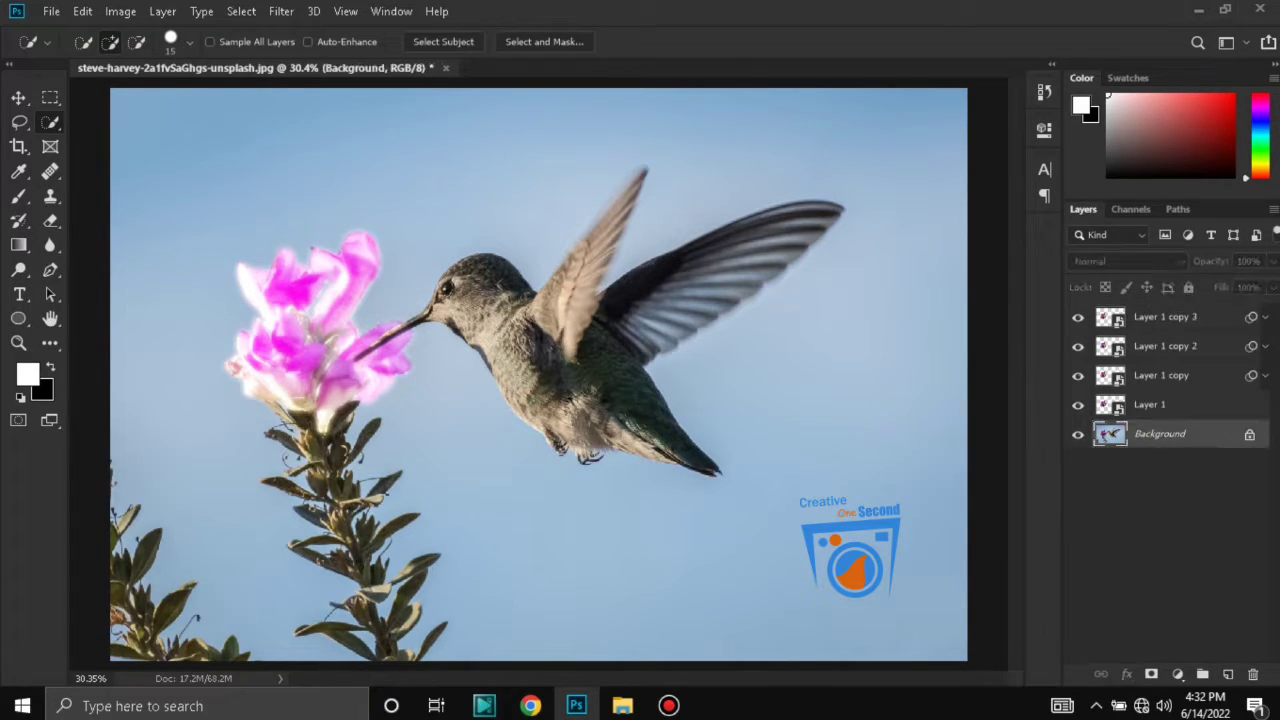
key("ctrl+j")
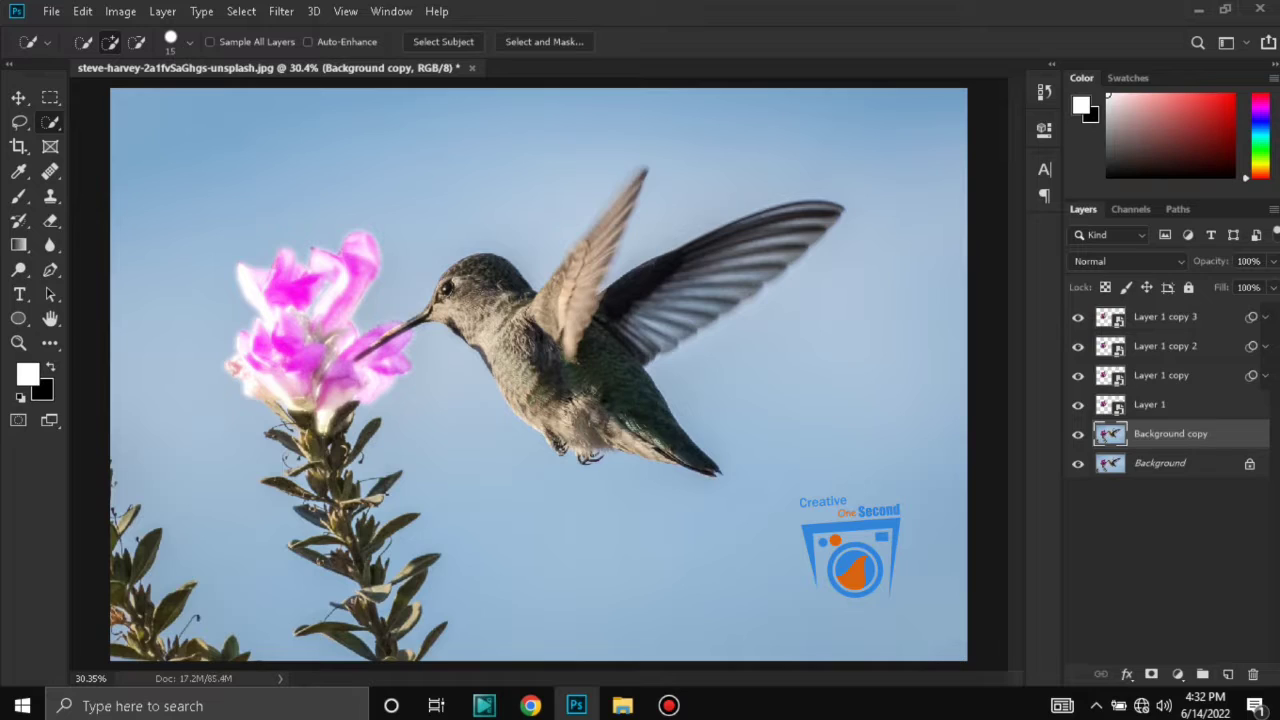
Add an Exposure adjustment clipped to the Background copy layer, with Exposure -3.50 and Gamma Correction 0.53.
left_click(1177, 674)
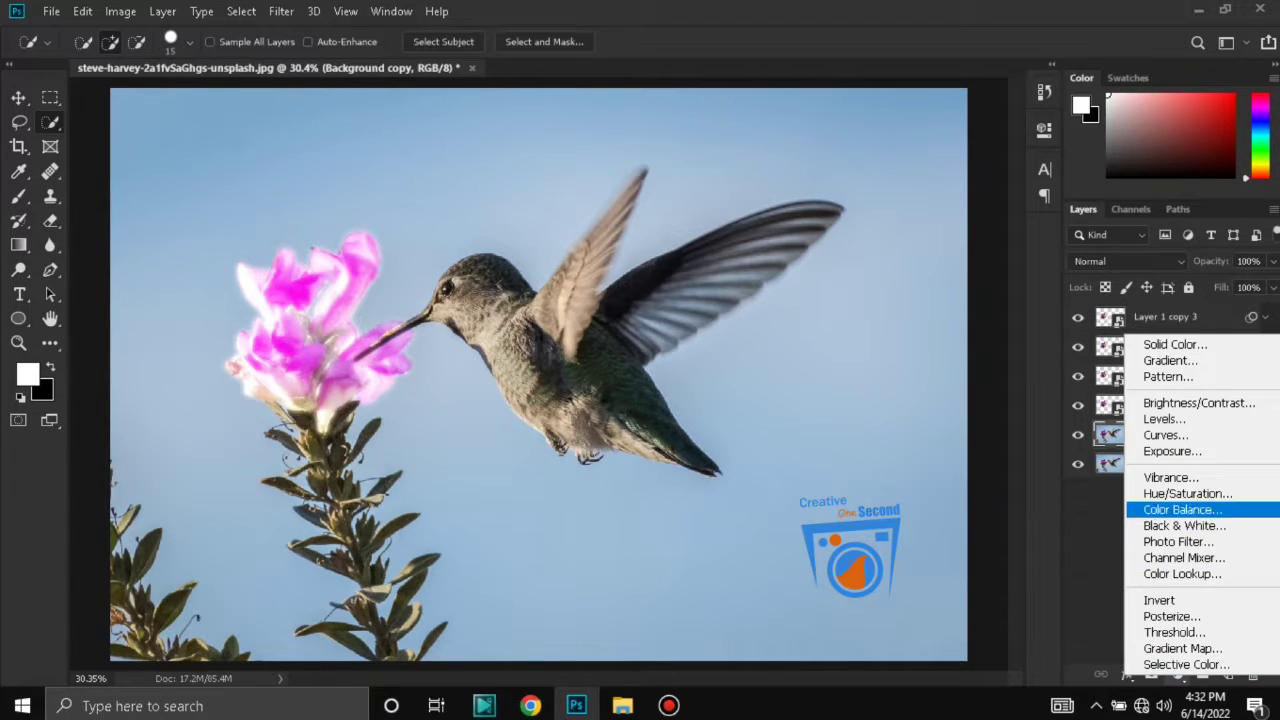
left_click(1172, 451)
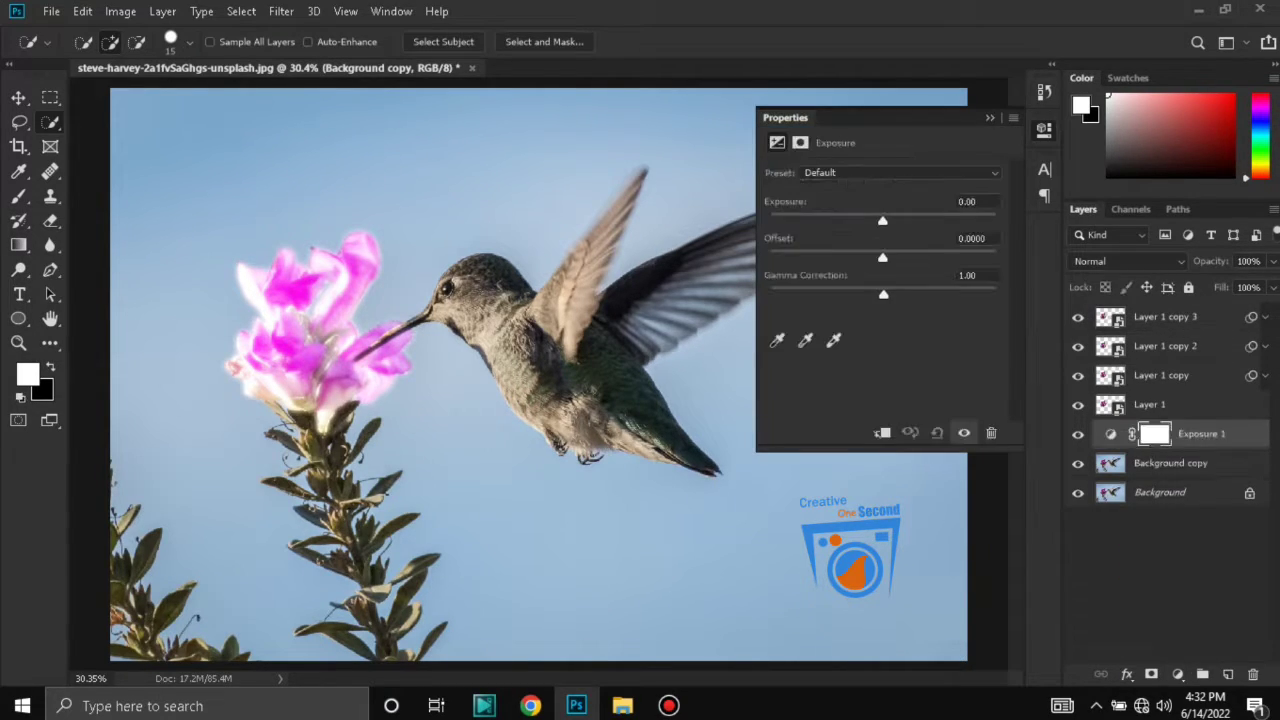
key("ctrl+alt+g")
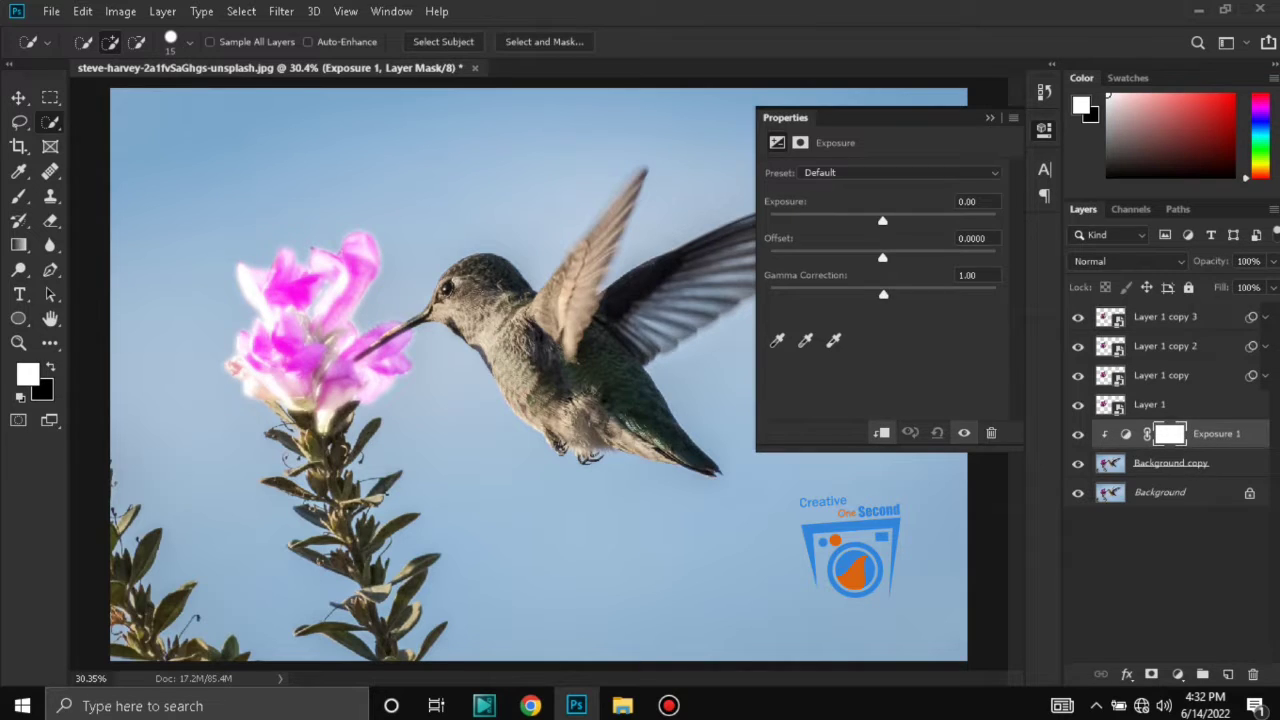
left_click_drag(882, 220, 823, 220)
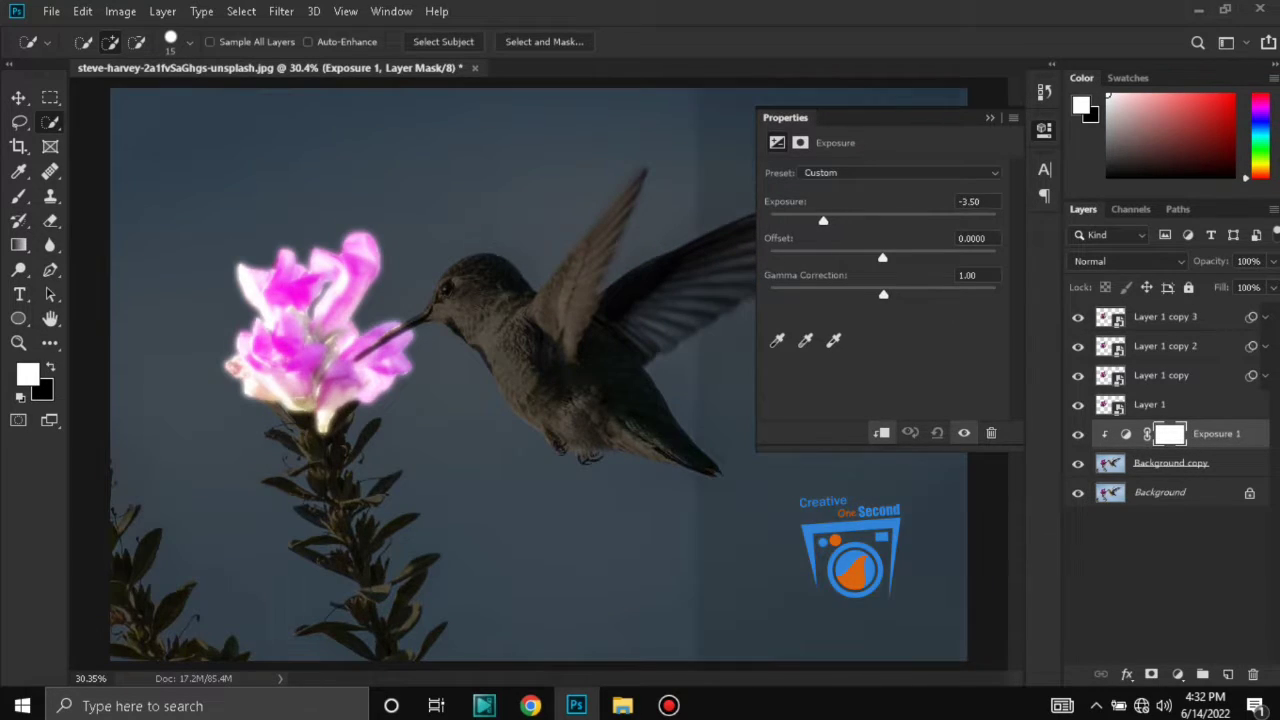
left_click_drag(883, 294, 915, 294)
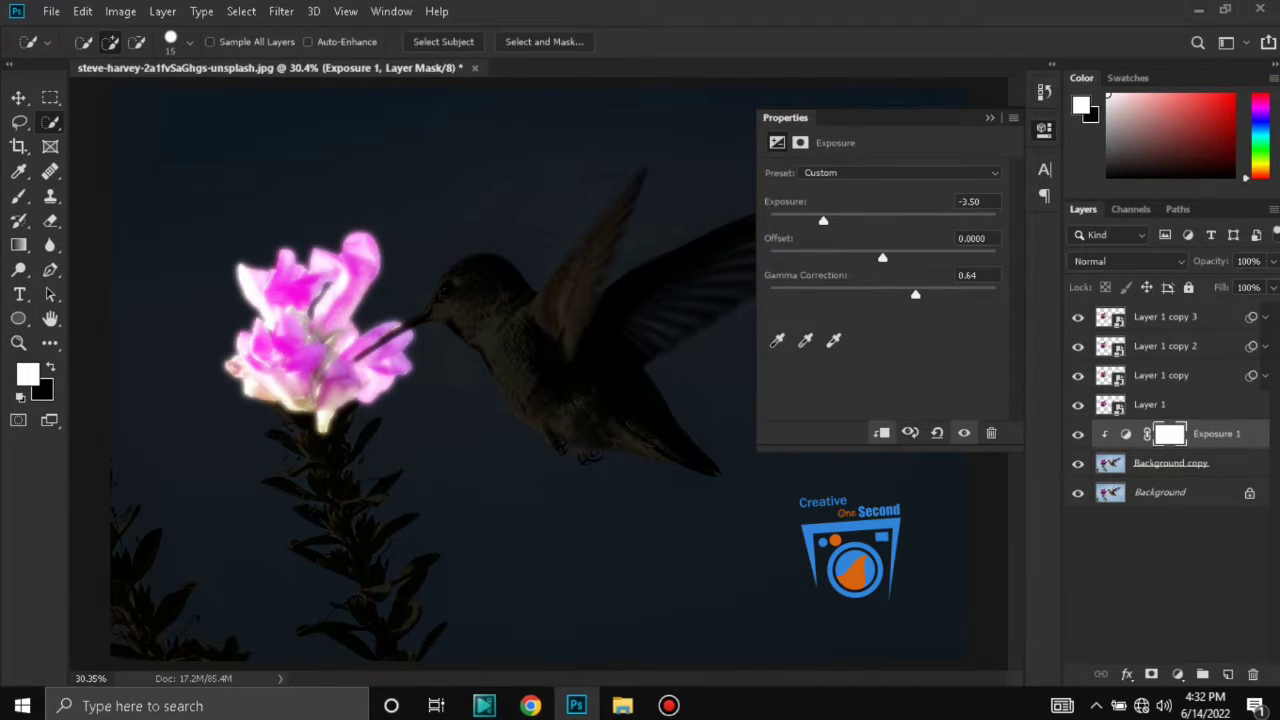
left_click_drag(915, 294, 927, 294)
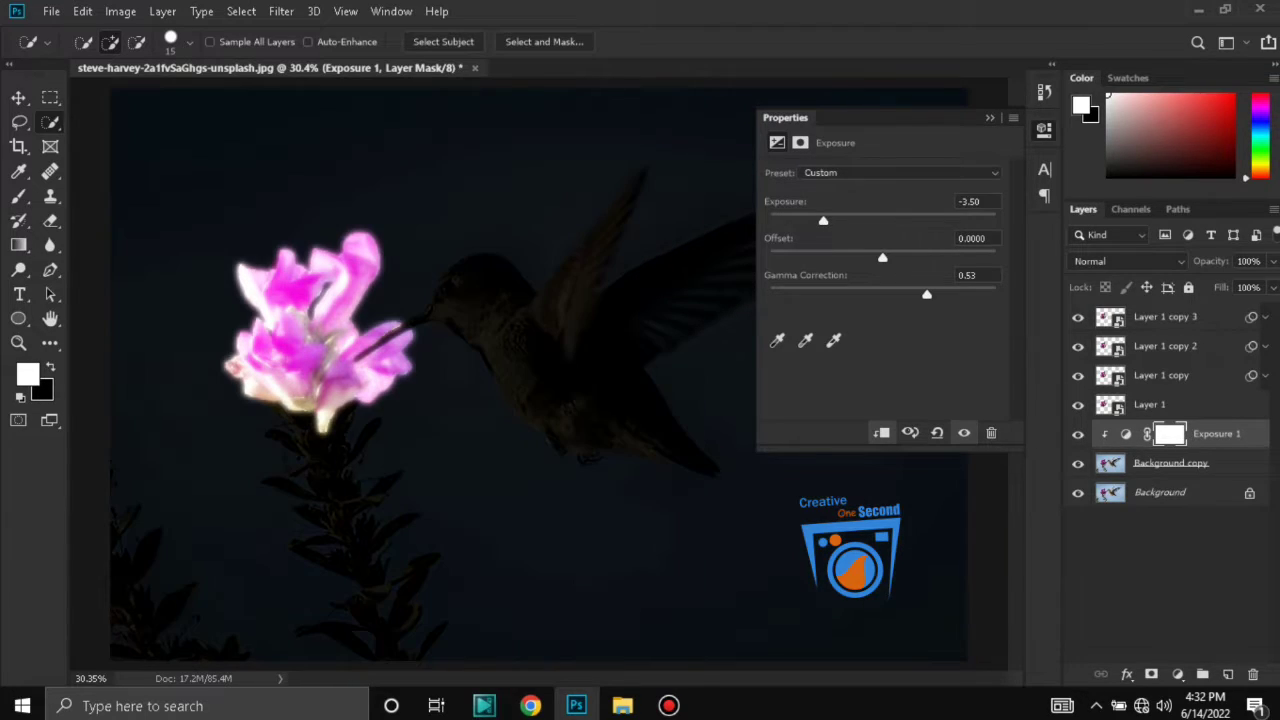
left_click(990, 117)
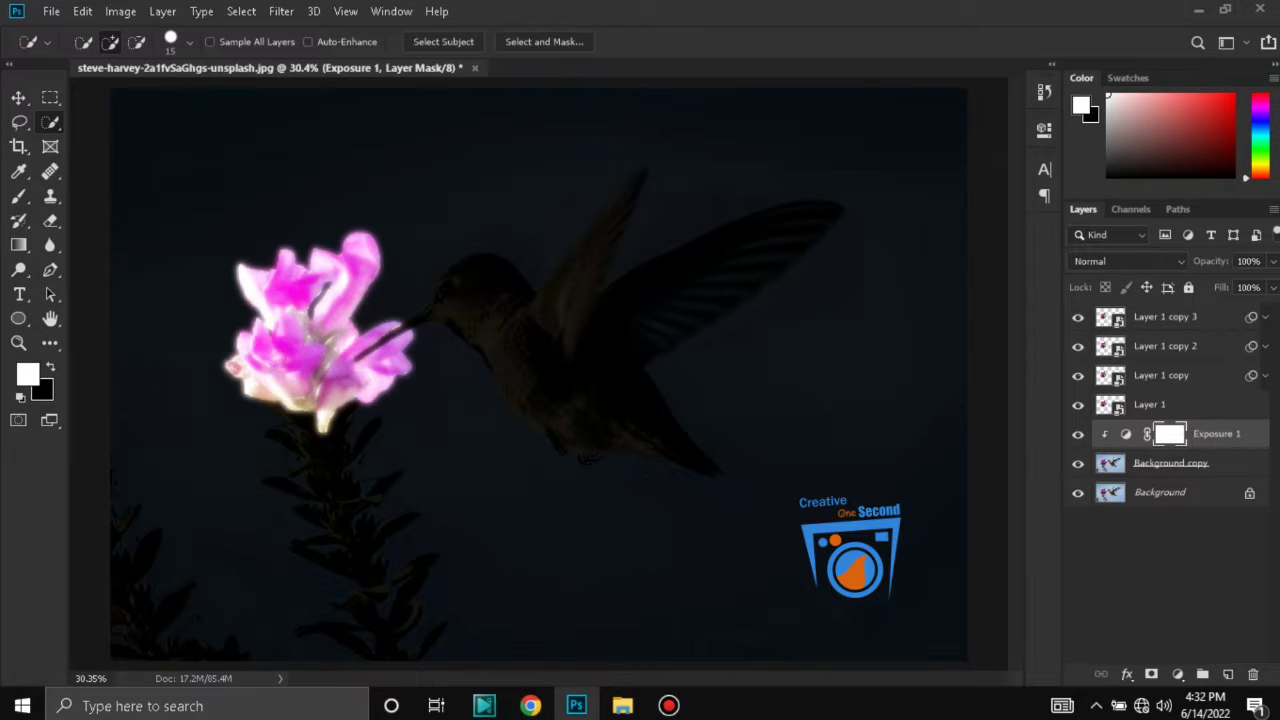
left_click(1166, 317)
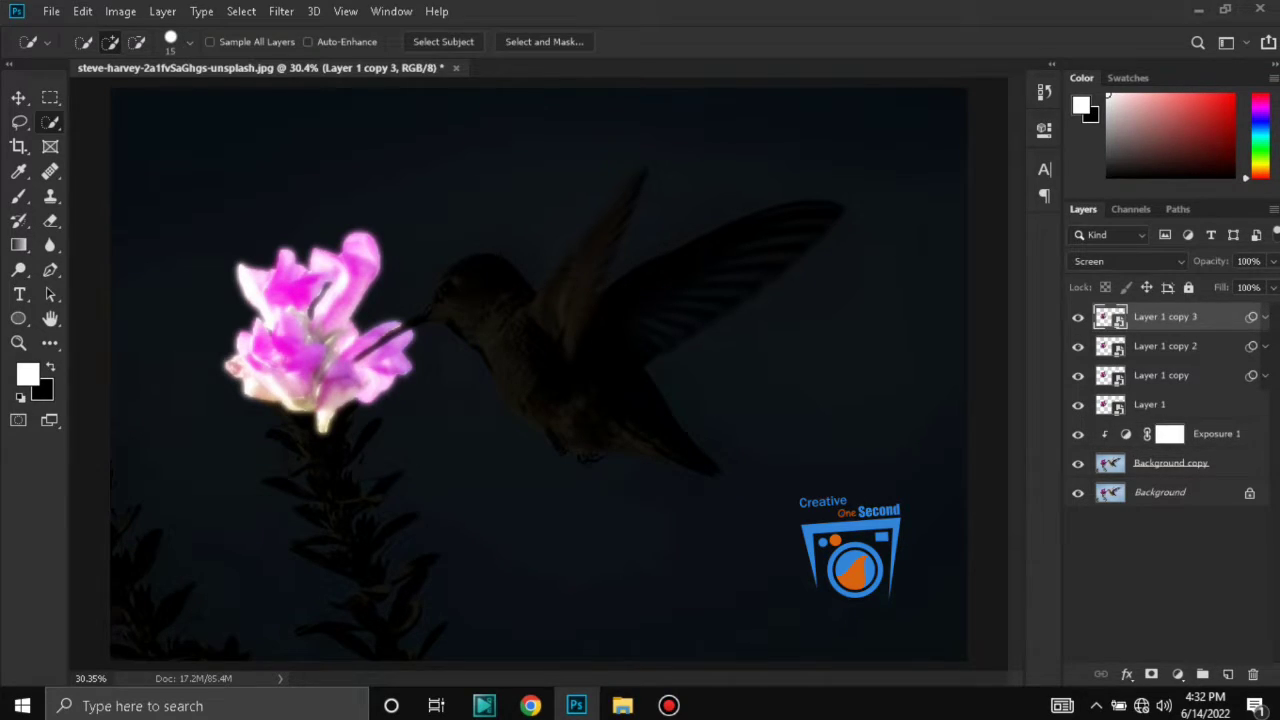
left_click(1177, 674)
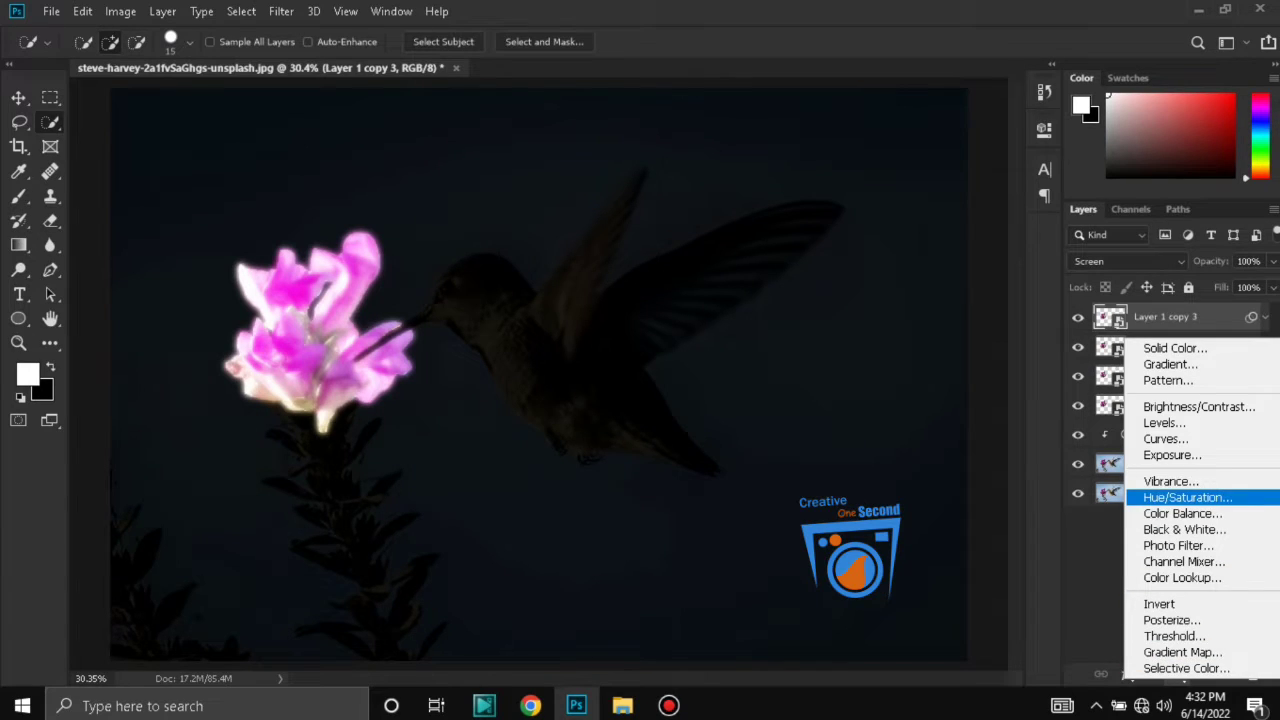
left_click(1187, 497)
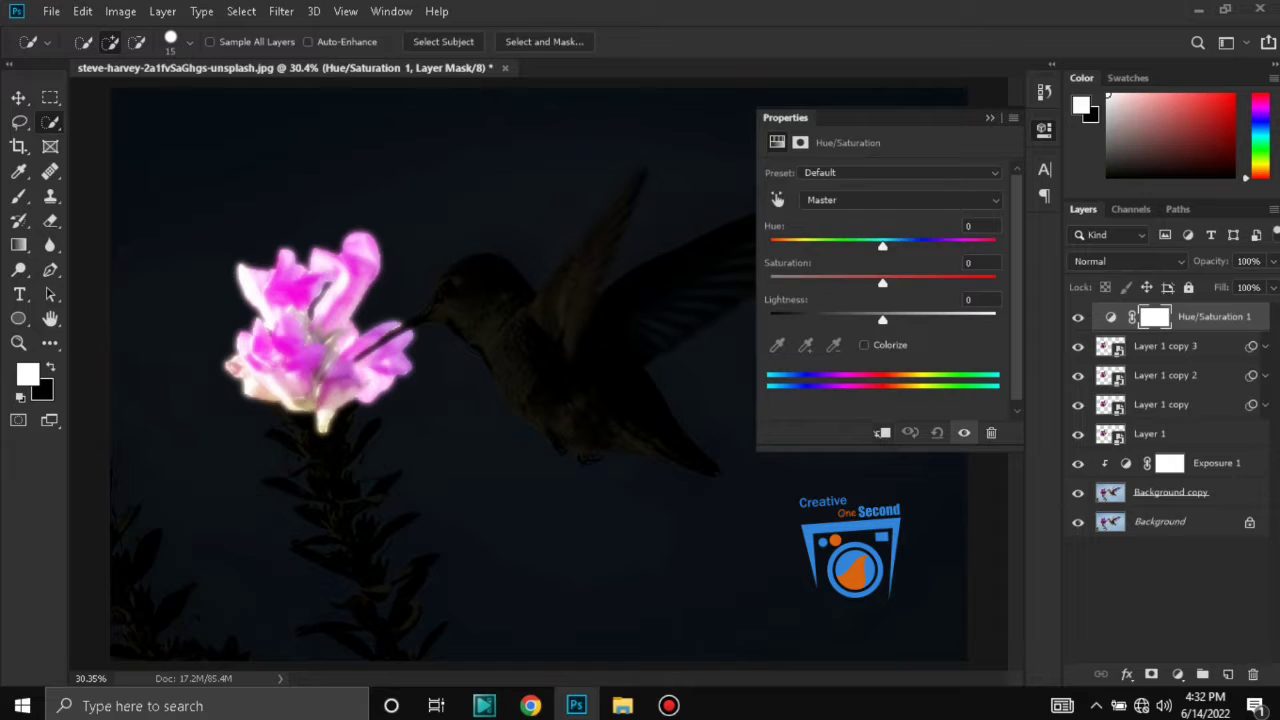
key("ctrl+alt+g")
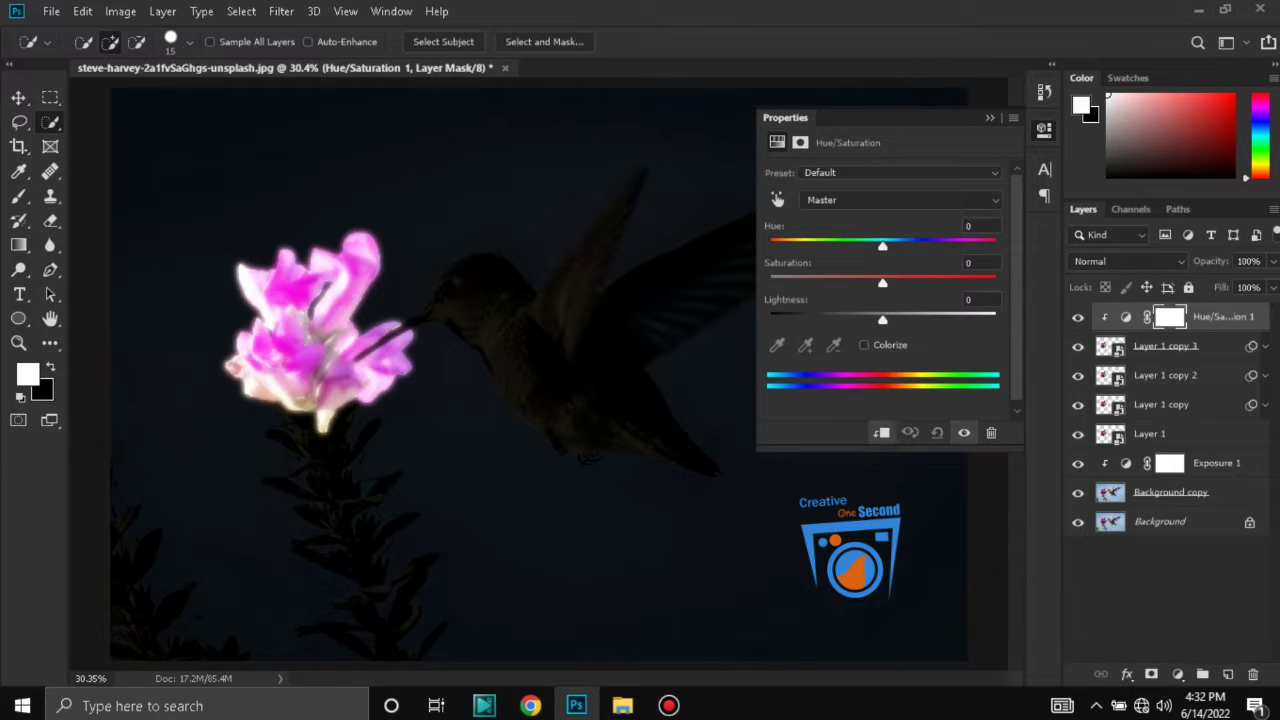
left_click(865, 345)
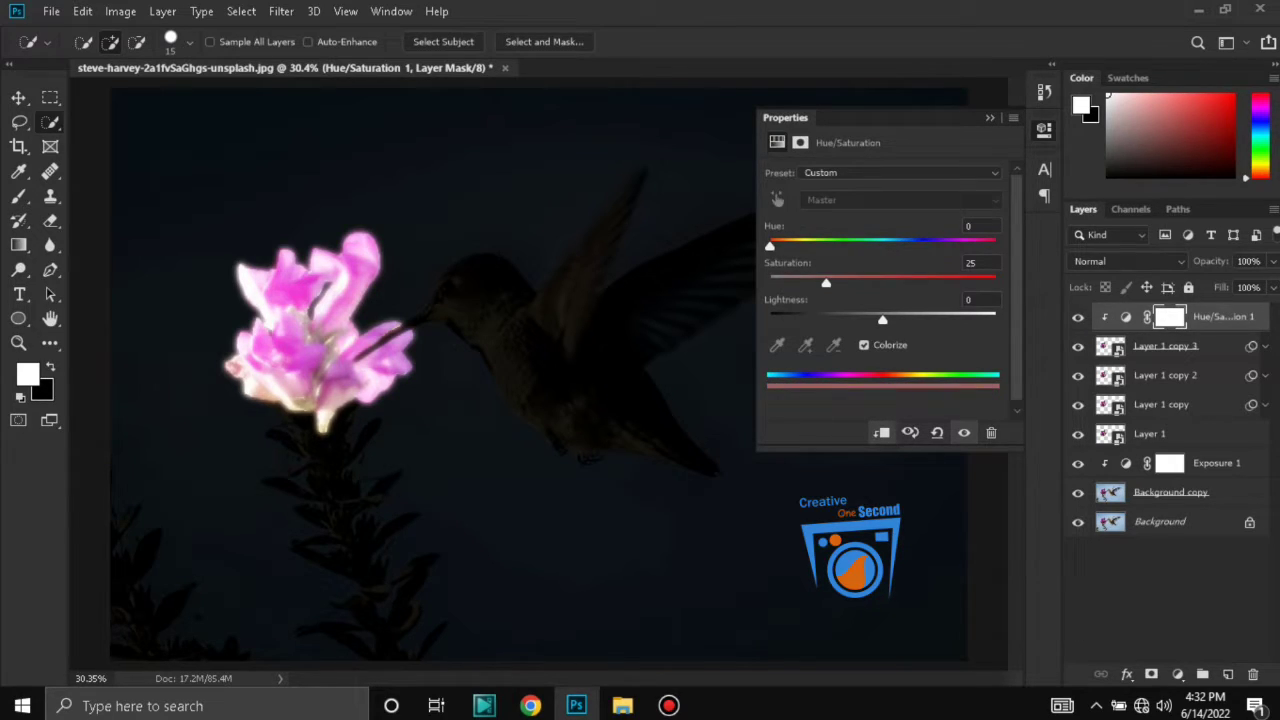
left_click_drag(769, 245, 807, 245)
left_click_drag(826, 245, 845, 245)
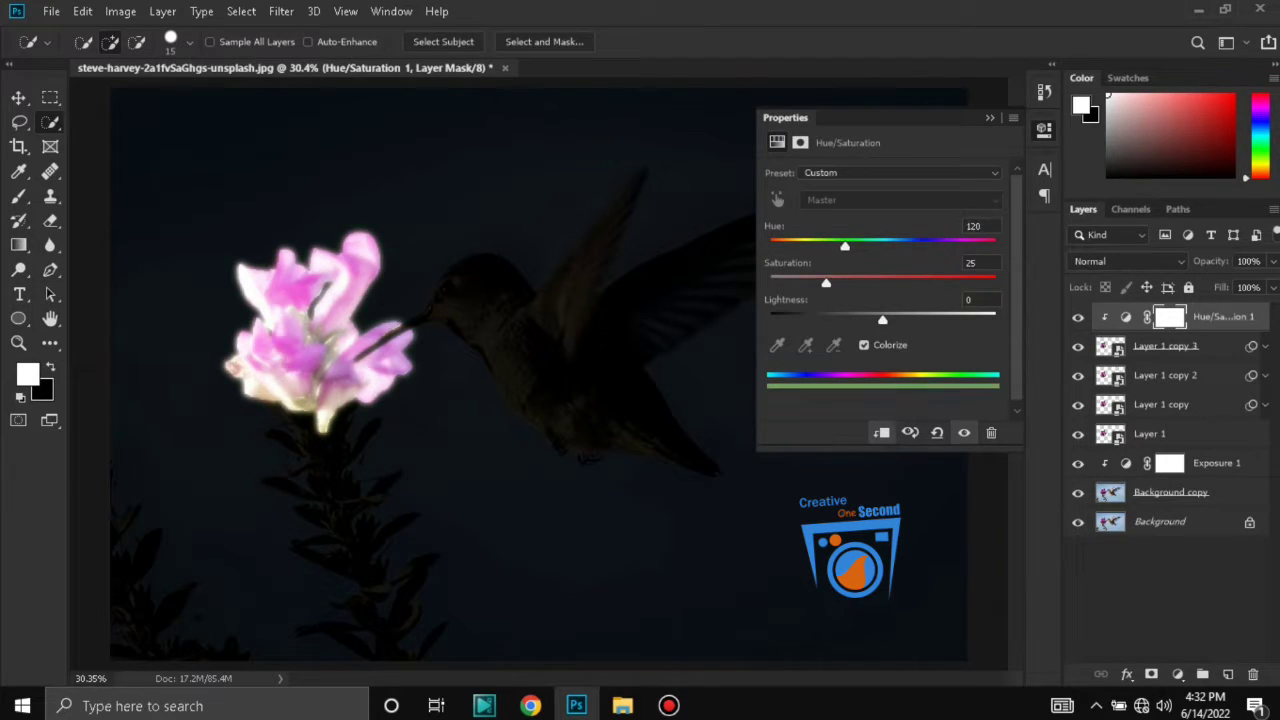
left_click_drag(882, 319, 894, 283)
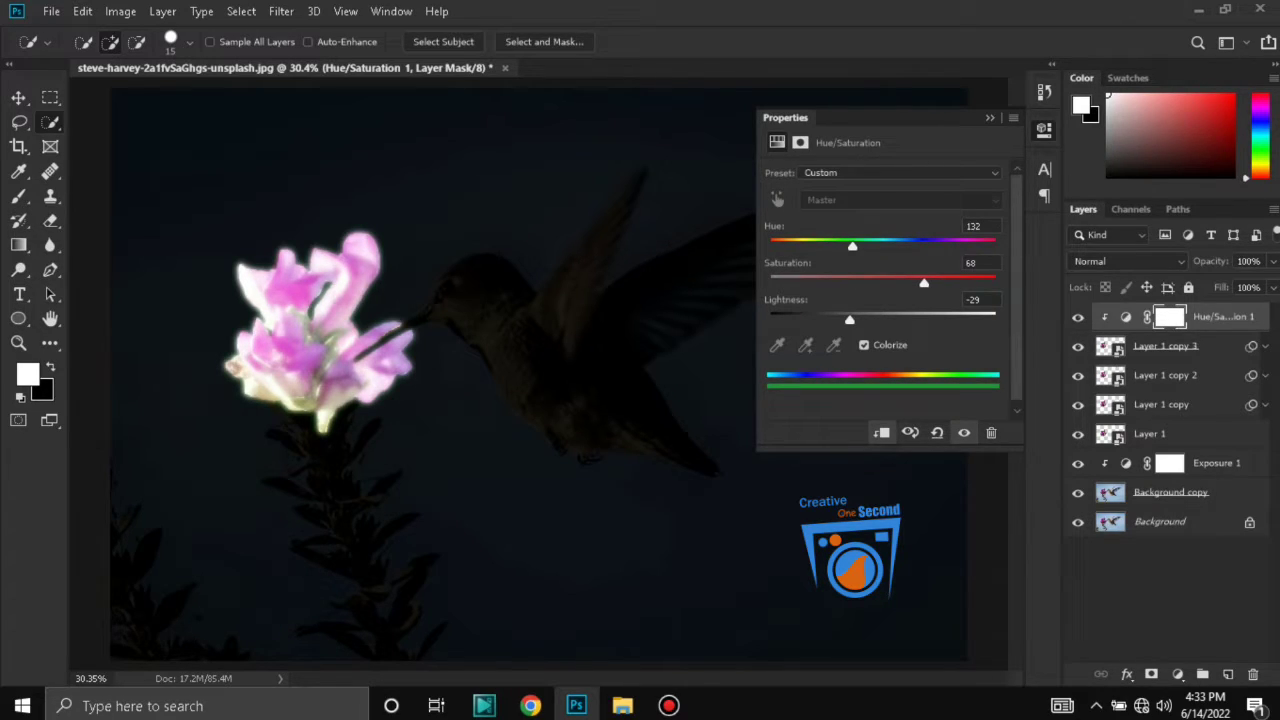
left_click_drag(852, 245, 924, 245)
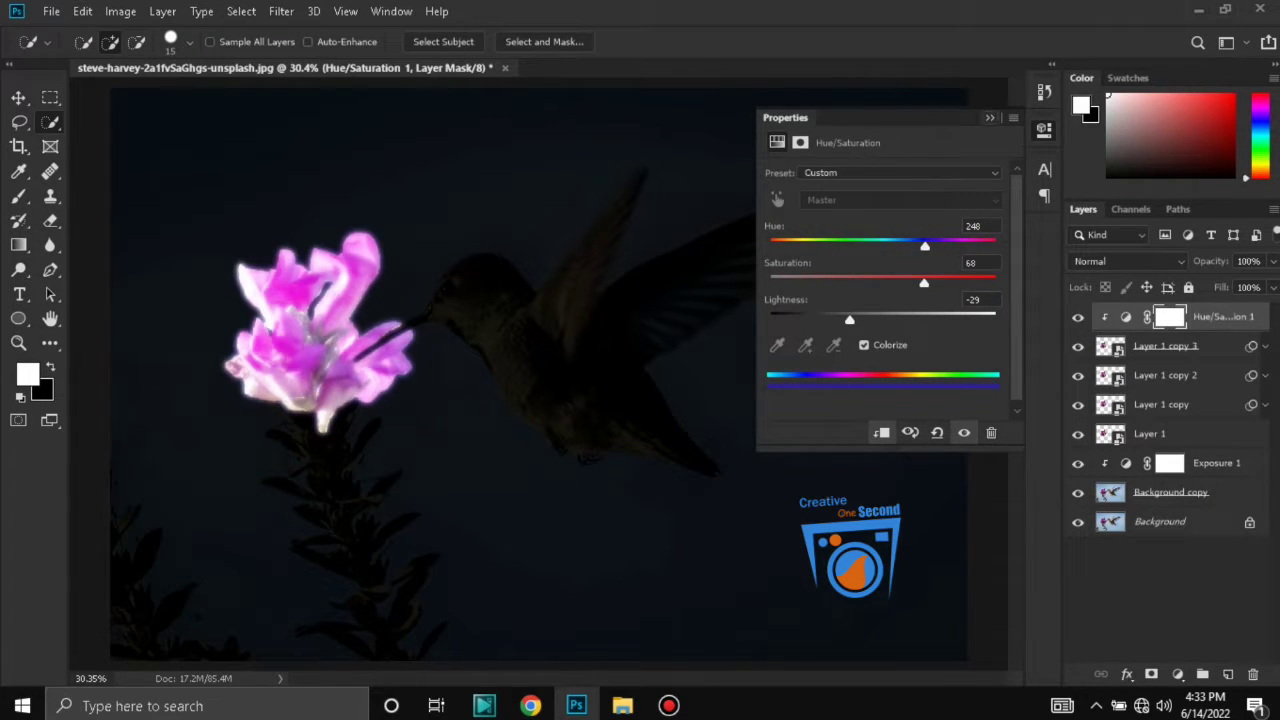
left_click(990, 118)
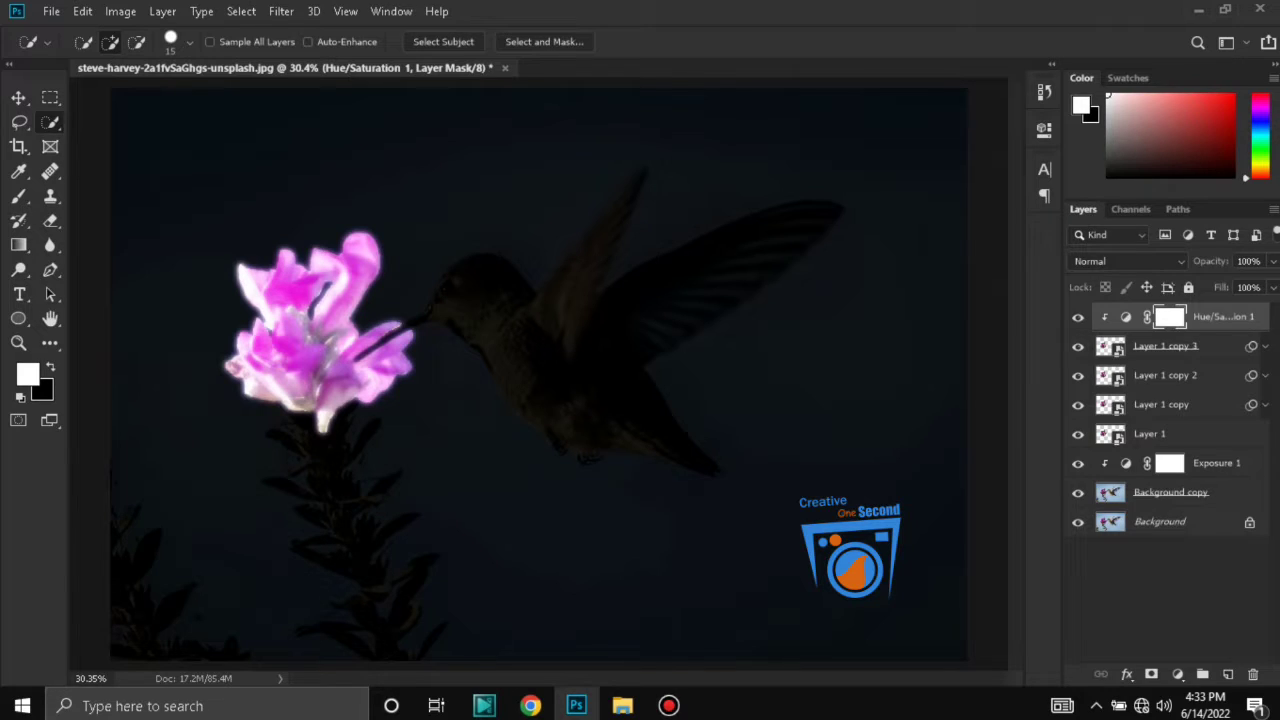
key("ctrl+e")
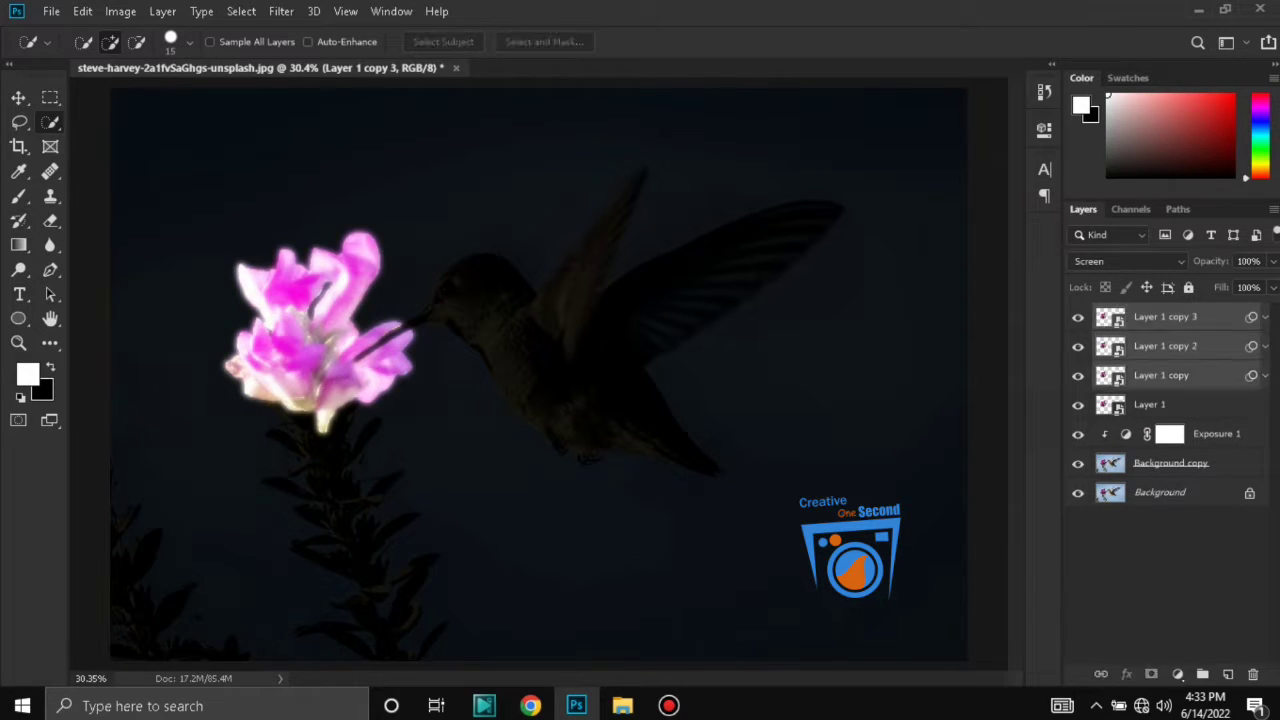
Group Layer 1 with its three copies and add a Hue/Saturation adjustment layer clipped to the group.
left_click(1150, 405, "ctrl")
key("ctrl+g")
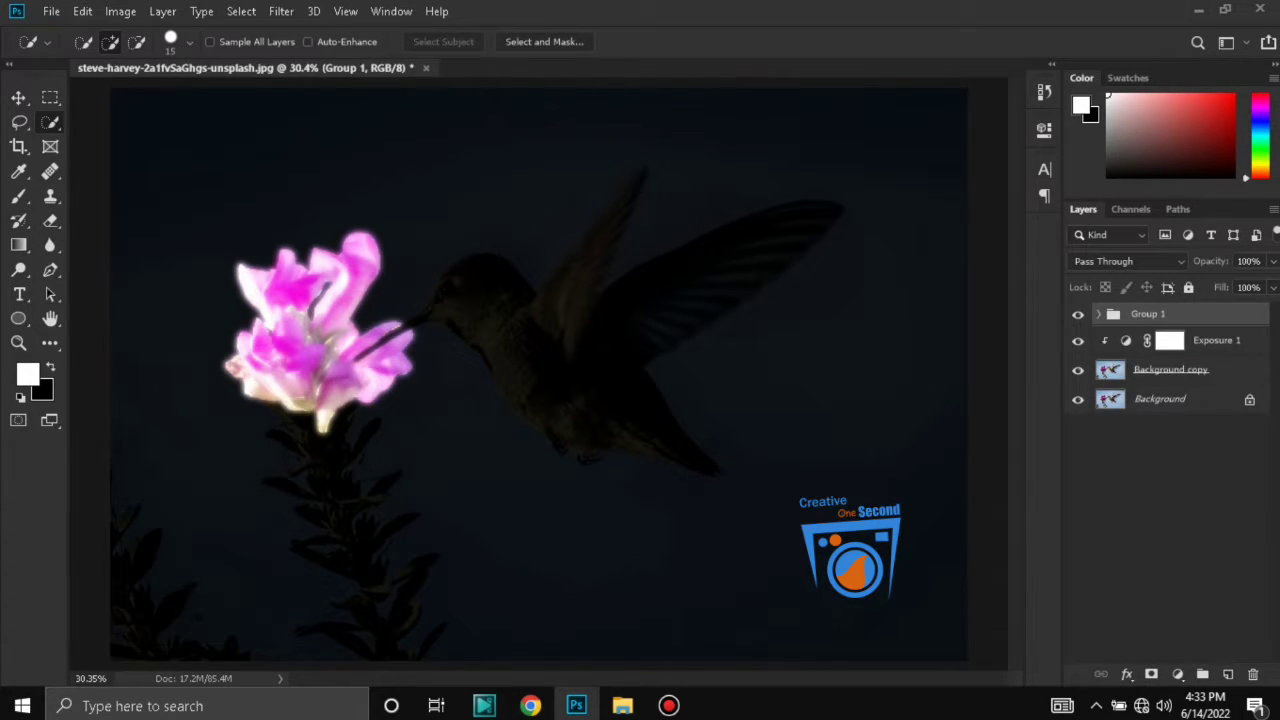
left_click(1177, 674)
left_click(1160, 491)
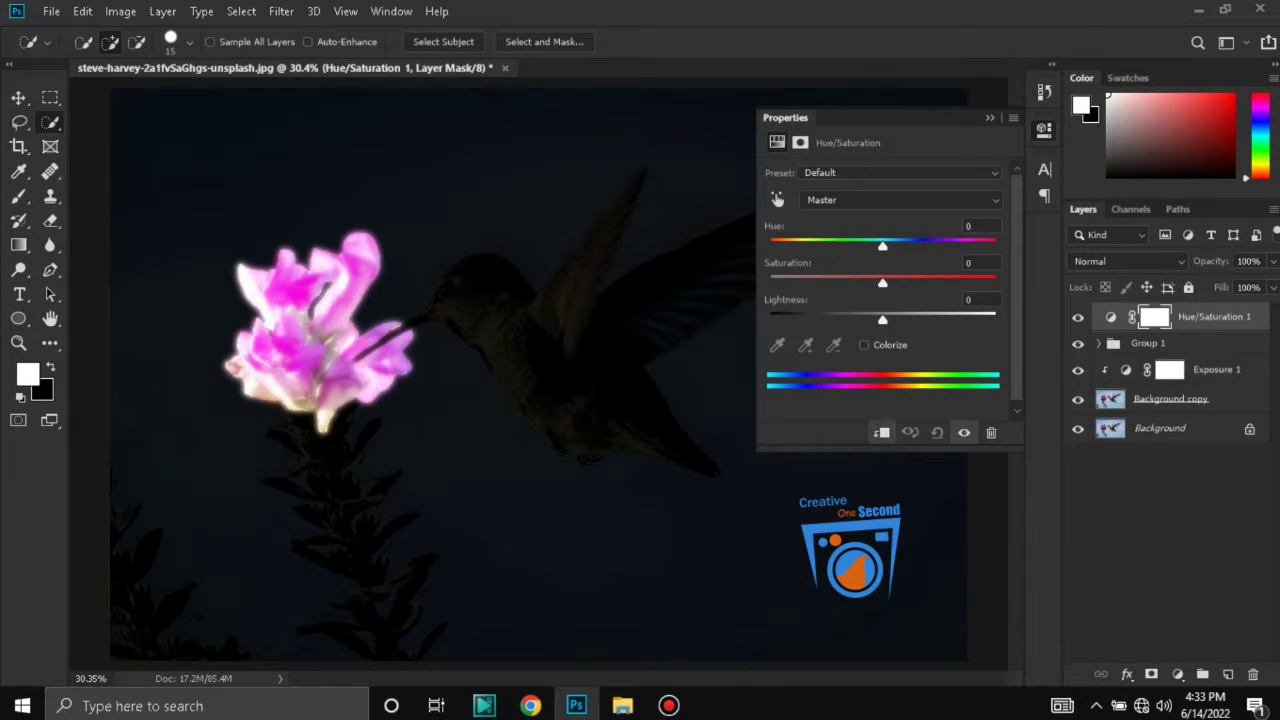
left_click(881, 432)
Colorize the flower group with the Hue/Saturation adjustment at Hue 311, Saturation 62 and Lightness -23.
left_click(864, 344)
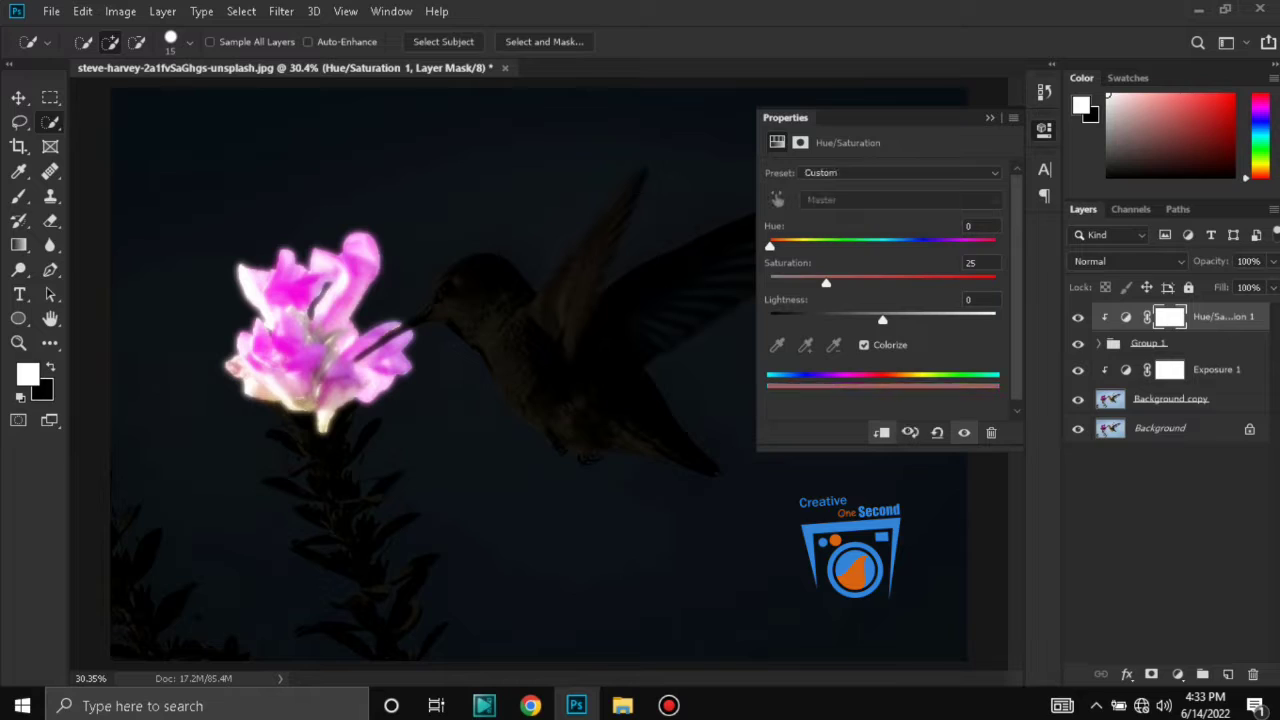
left_click_drag(772, 245, 964, 245)
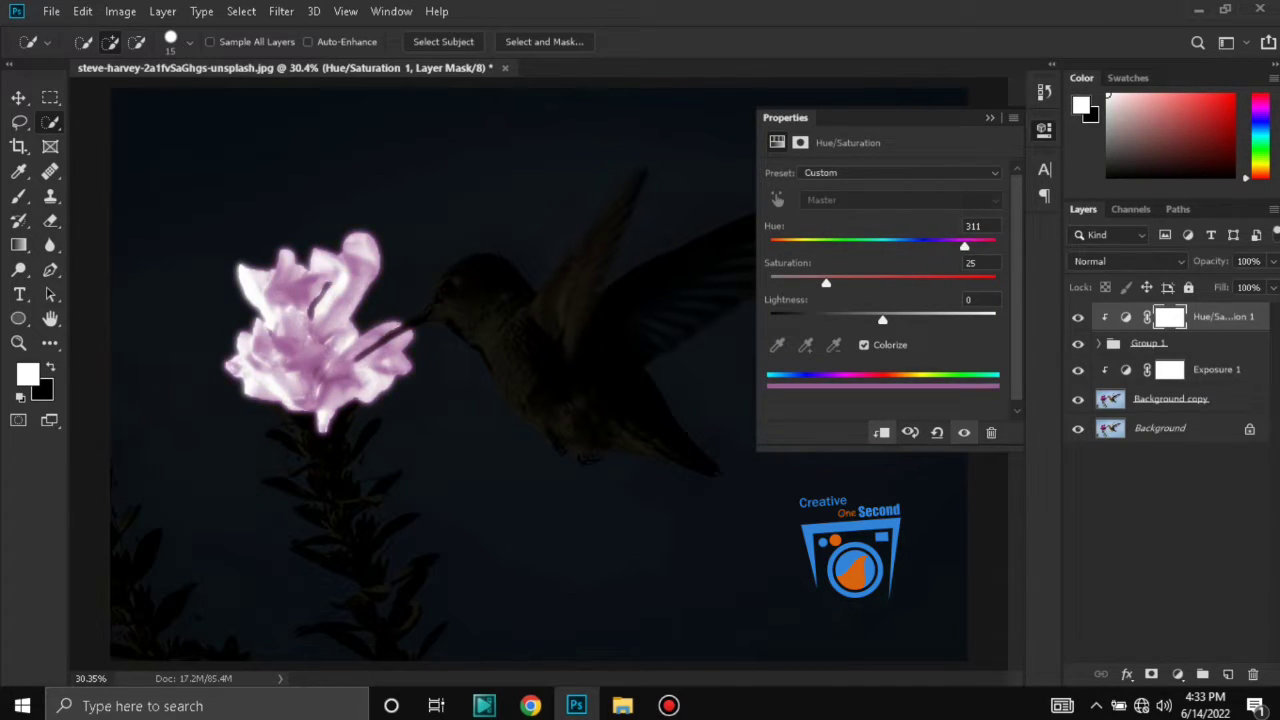
left_click_drag(850, 283, 909, 283)
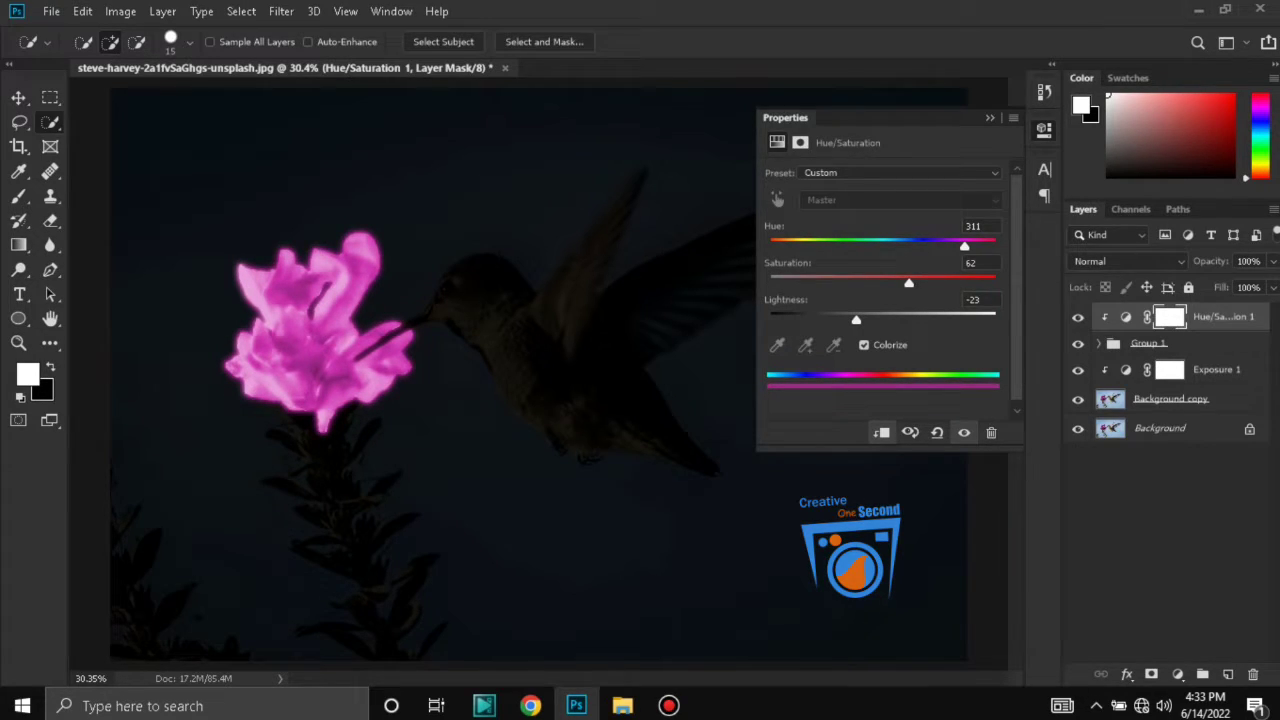
left_click(990, 118)
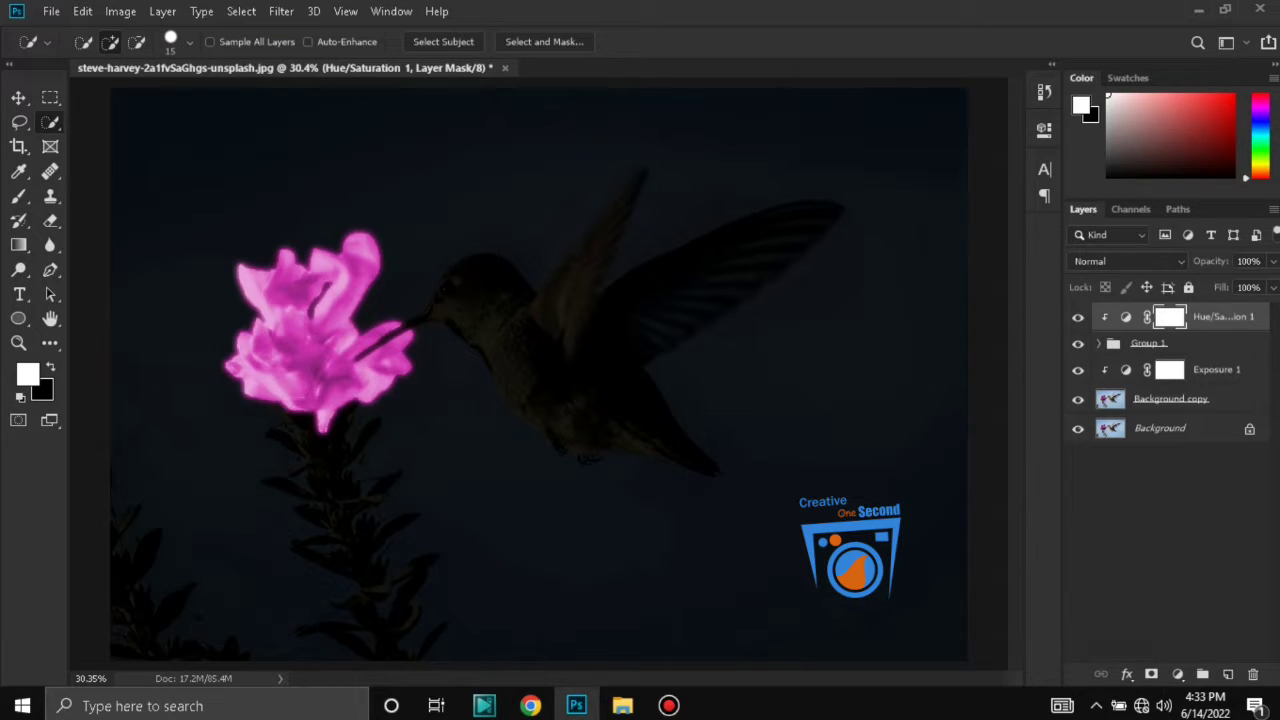
Expand the flower group and set the Hue/Saturation adjustment's Lightness to -2.
left_click(1098, 343)
double_click(1126, 316)
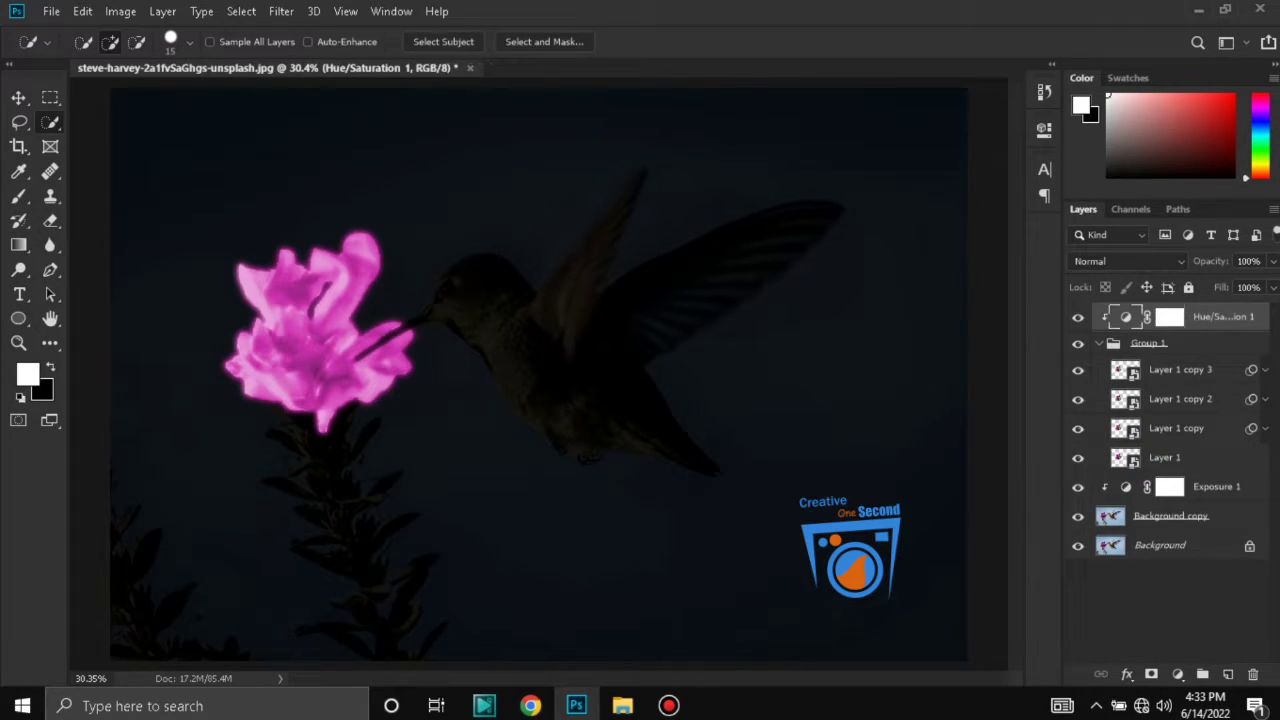
left_click_drag(856, 320, 881, 320)
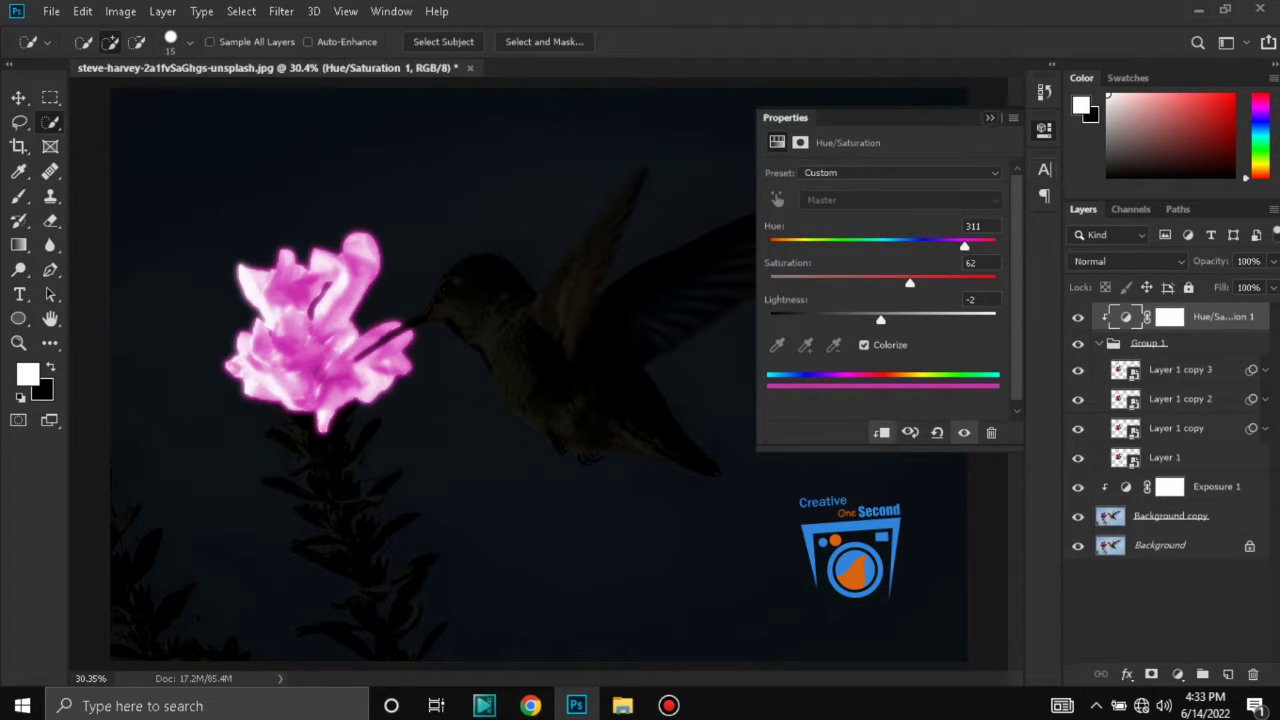
left_click(990, 118)
Duplicate Layer 1 copy 3 inside the flower group and collapse the group.
left_click(1182, 370)
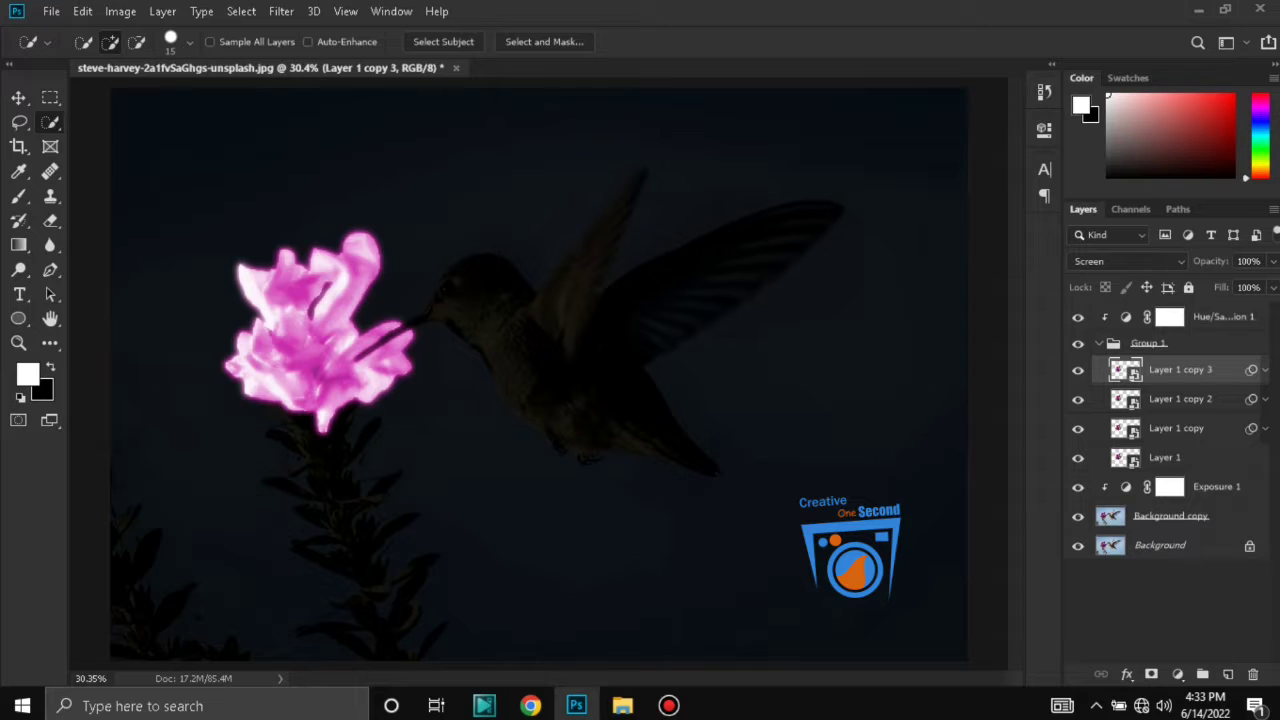
key("ctrl+j")
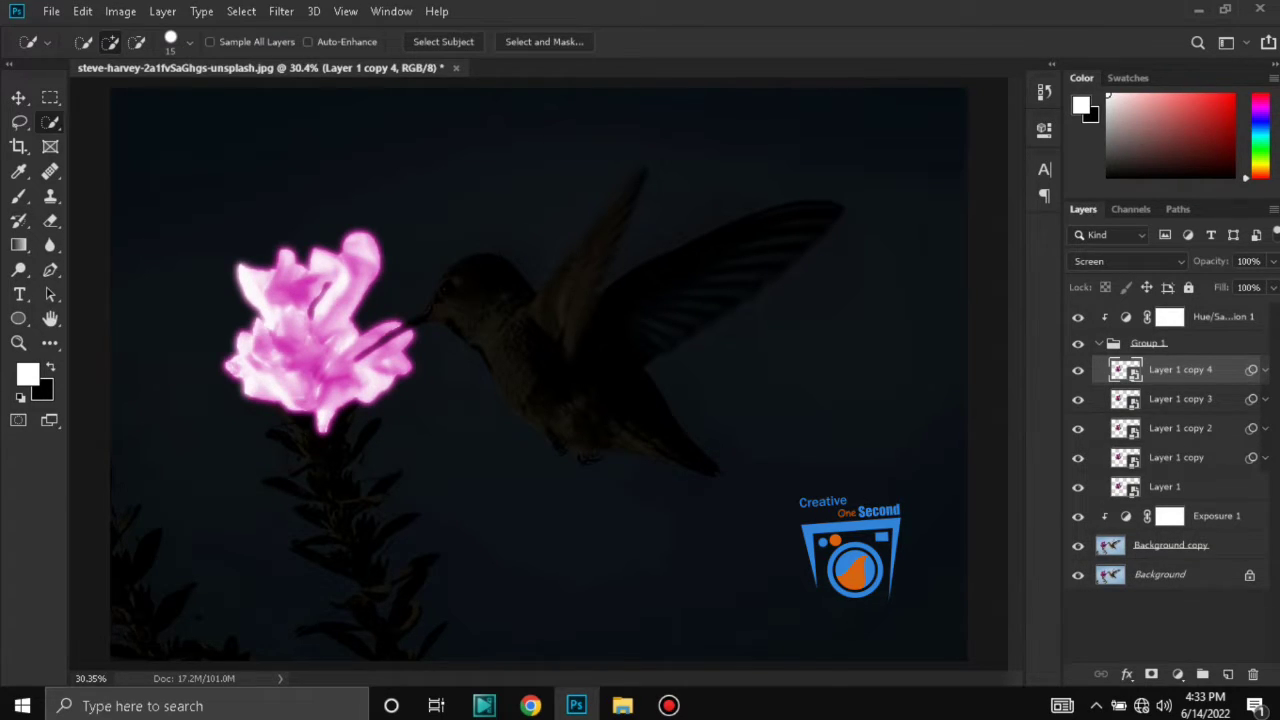
left_click(1099, 343)
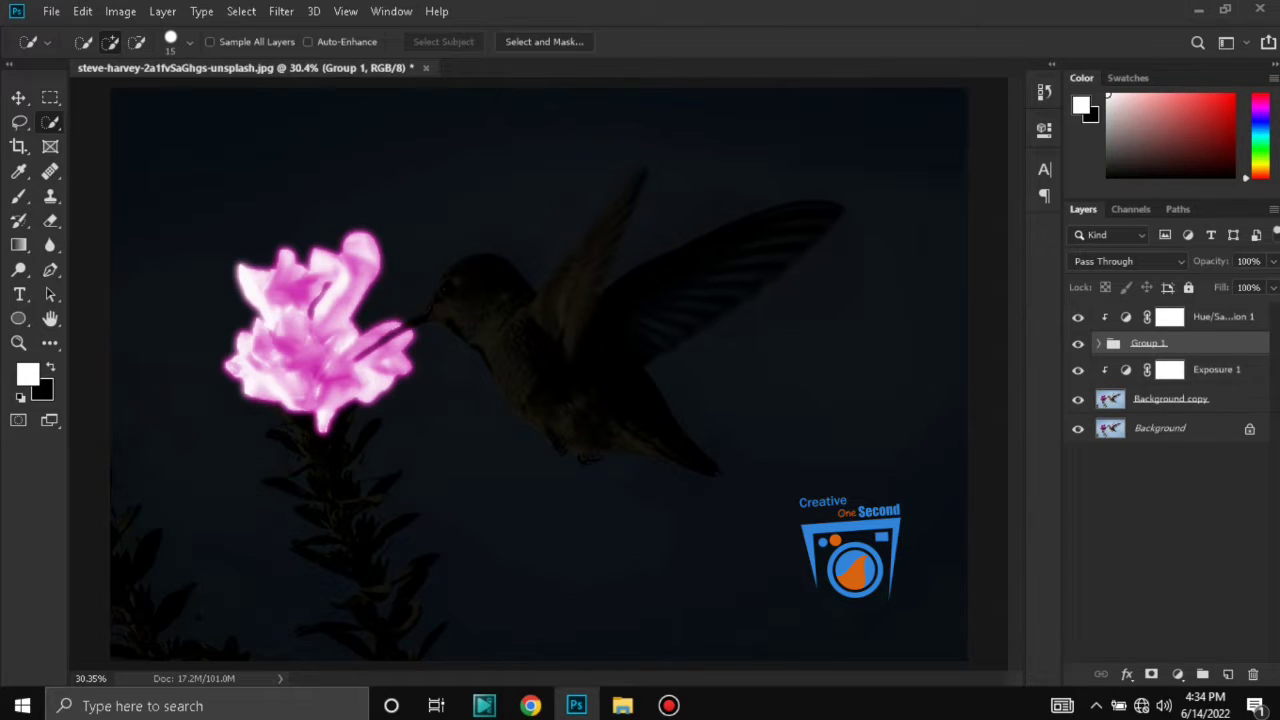
Target the Exposure 1 layer mask with the Brush tool and make black the foreground color.
left_click(1216, 370)
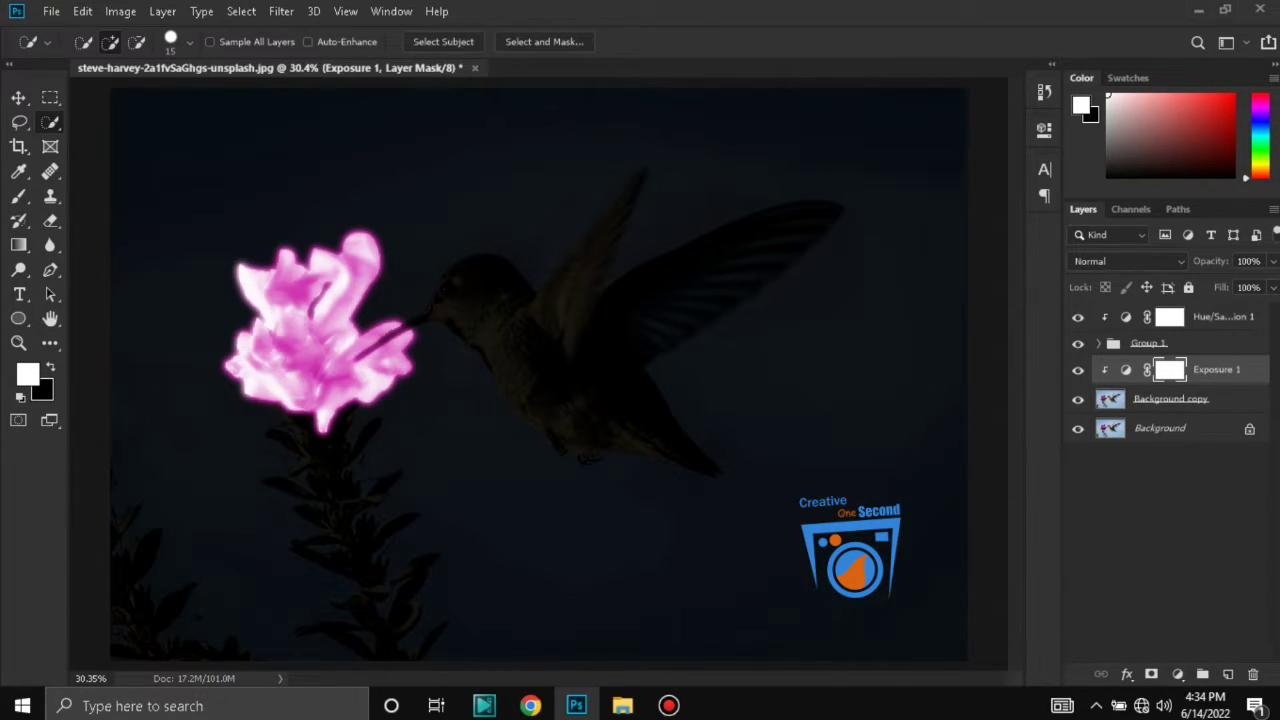
left_click(19, 196)
right_click(19, 196)
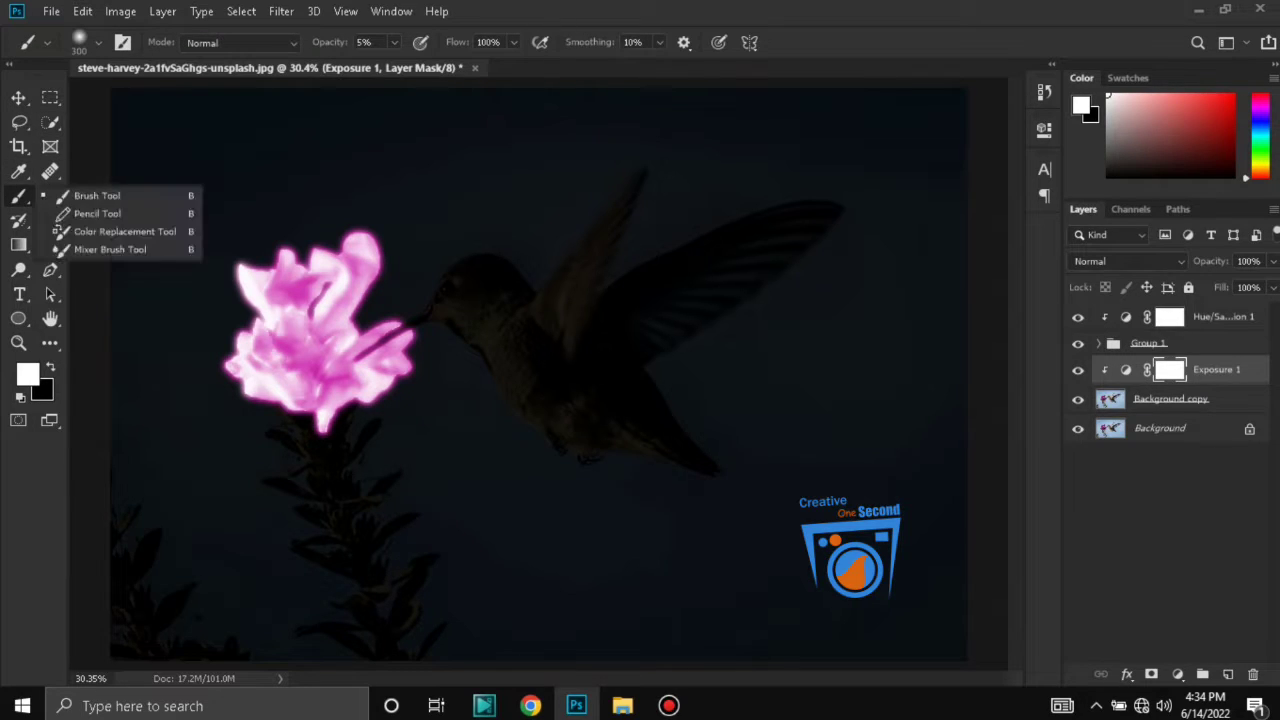
left_click(86, 197)
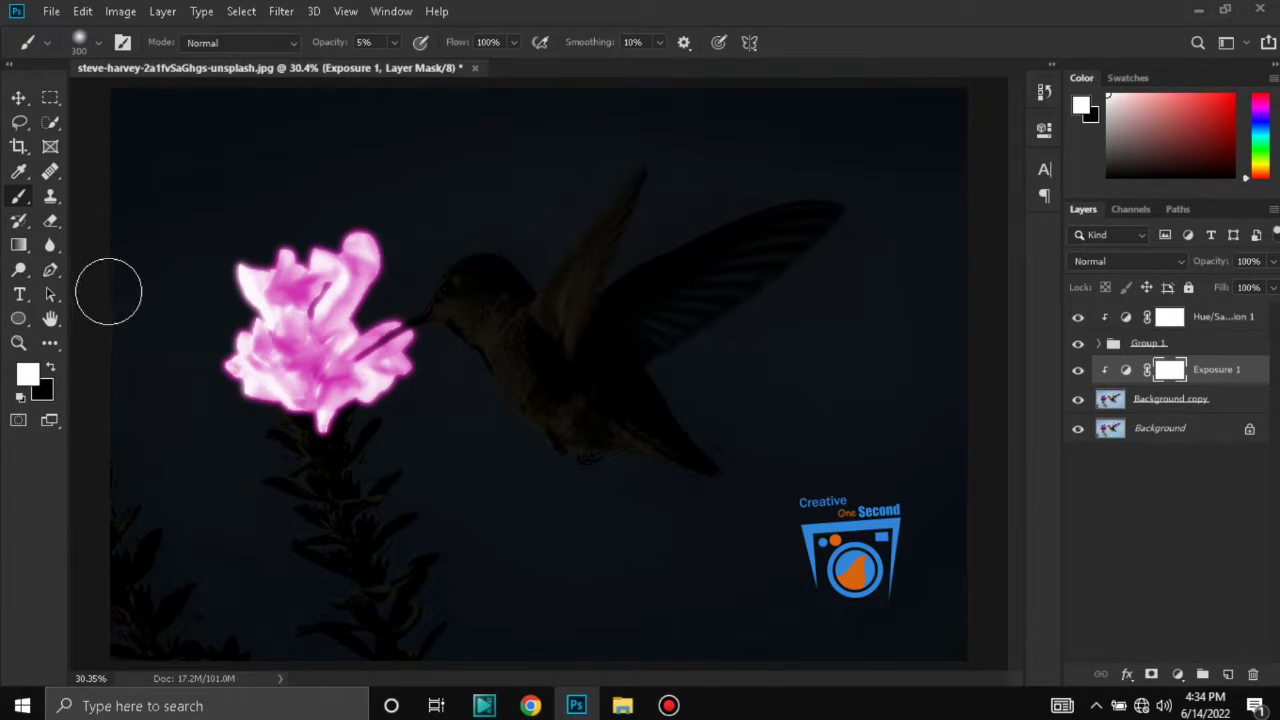
key("x")
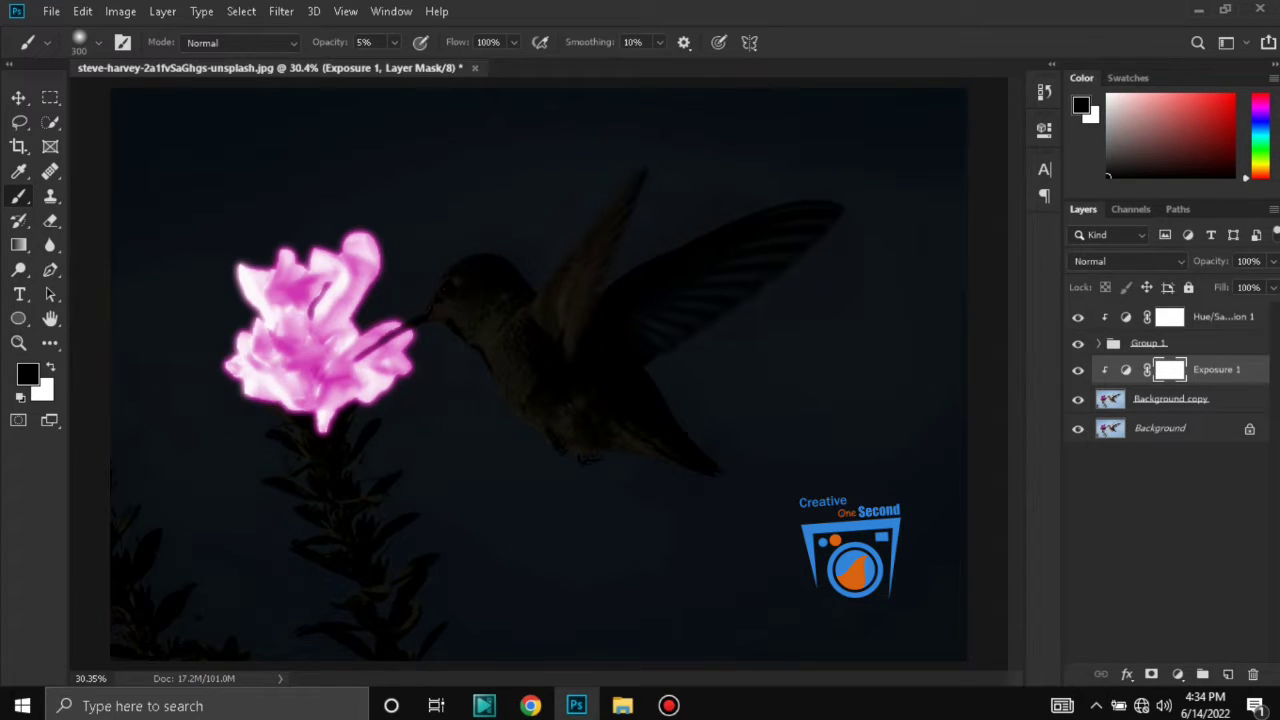
Paint black at 5% opacity on the Exposure 1 mask just below the flower's lower-left petals with a 150 px brush.
key("ctrl+plus")
key("ctrl+plus")
key("ctrl+plus")
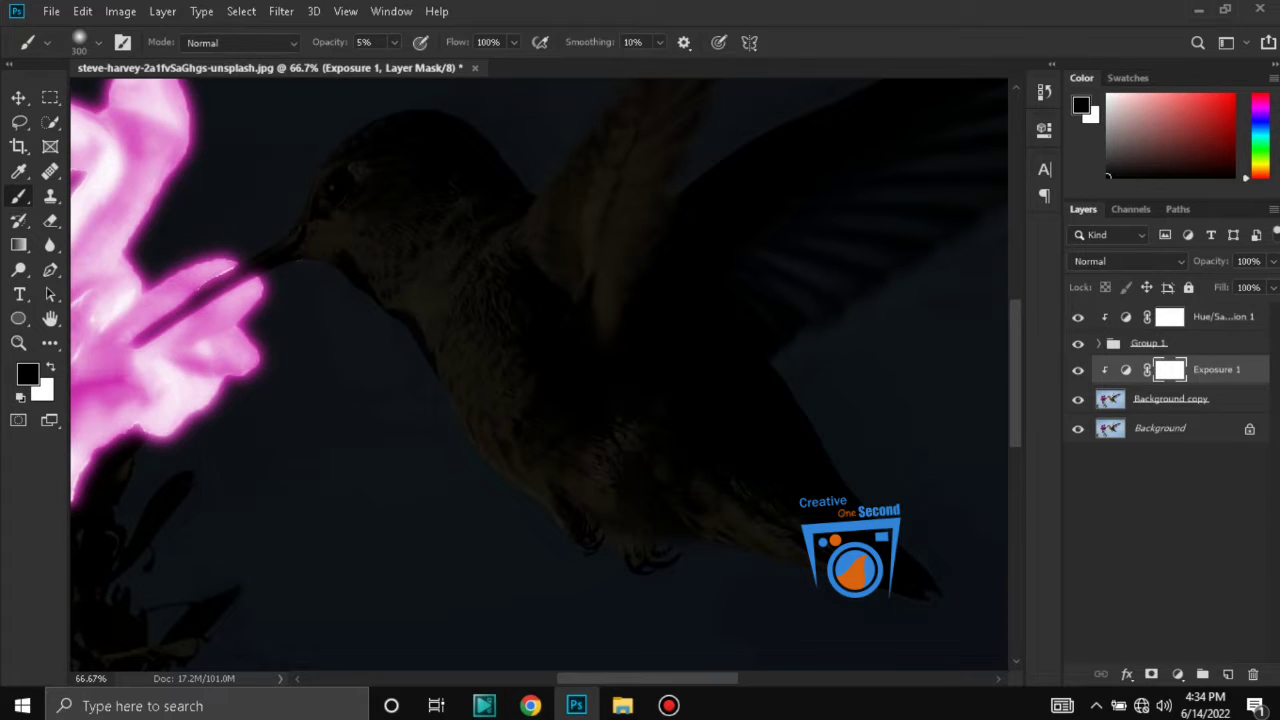
mouse_move(90, 405)
left_mouse_down()
mouse_move(328, 445)
mouse_move(443, 435)
mouse_move(458, 377)
mouse_move(434, 300)
left_mouse_up()
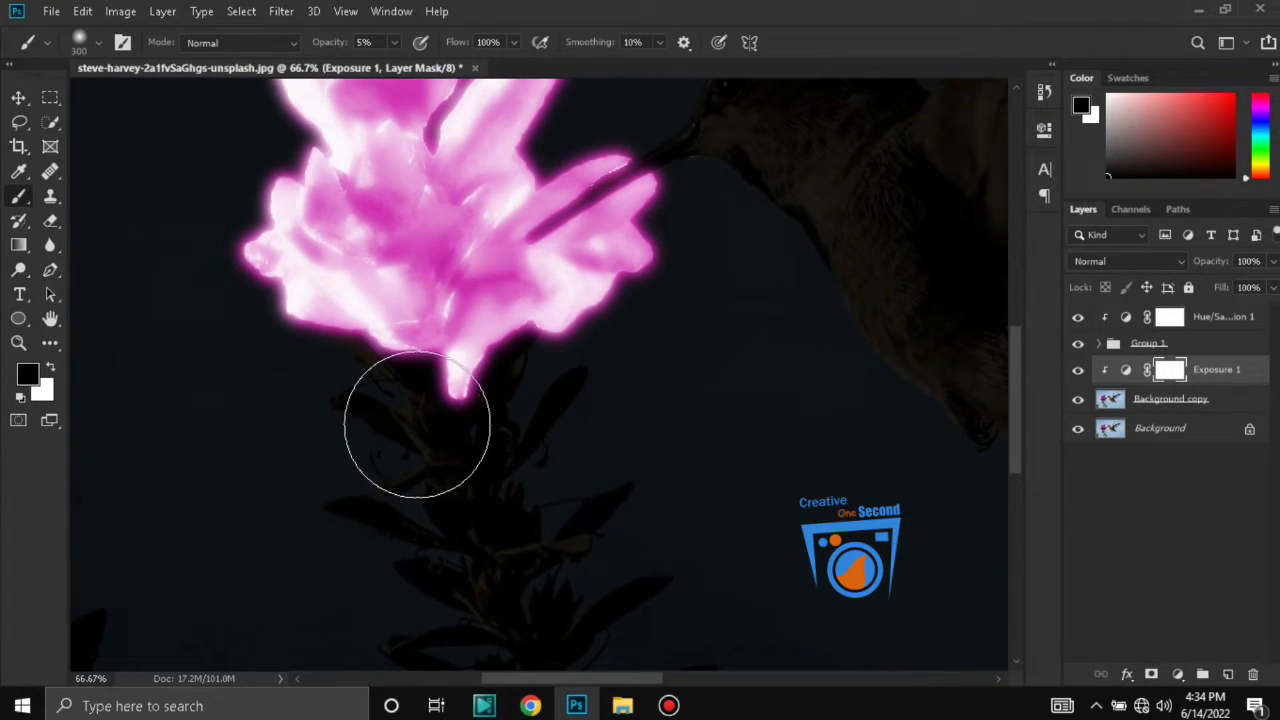
key("bracketleft")
key("bracketleft")
key("bracketleft")
key("bracketleft")
key("bracketleft")
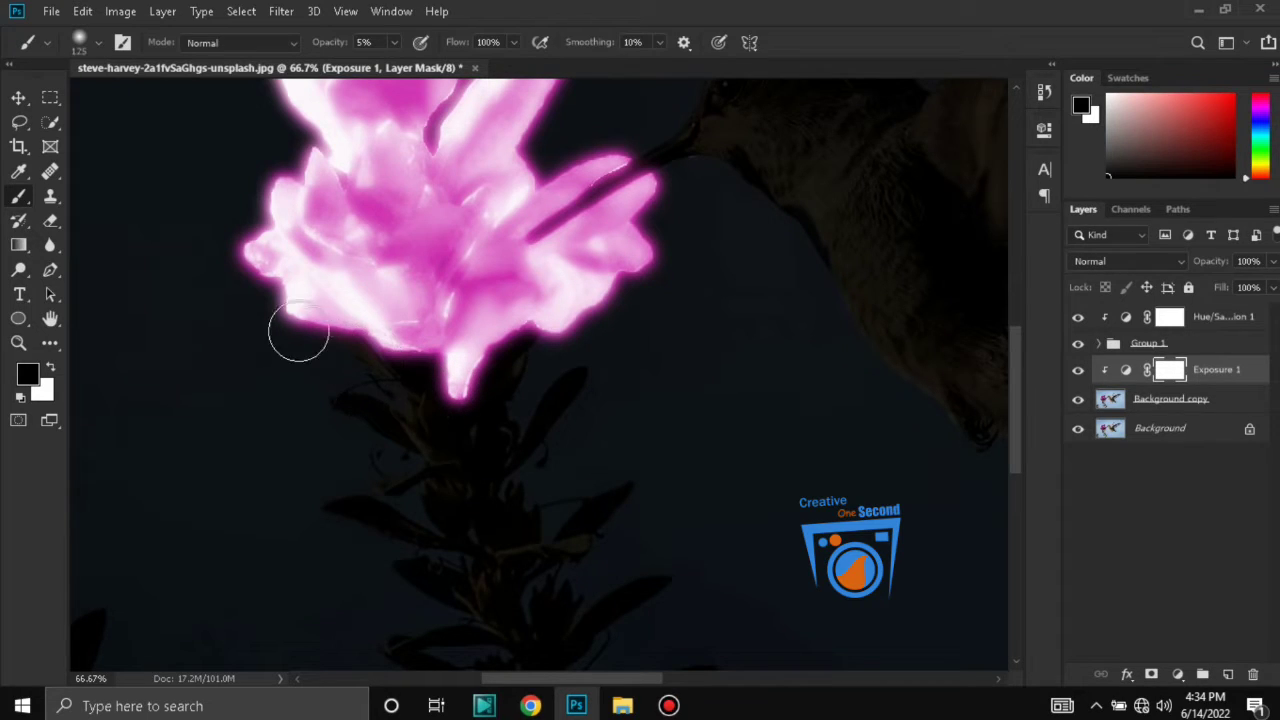
key("bracketright")
left_click_drag(310, 344, 365, 357)
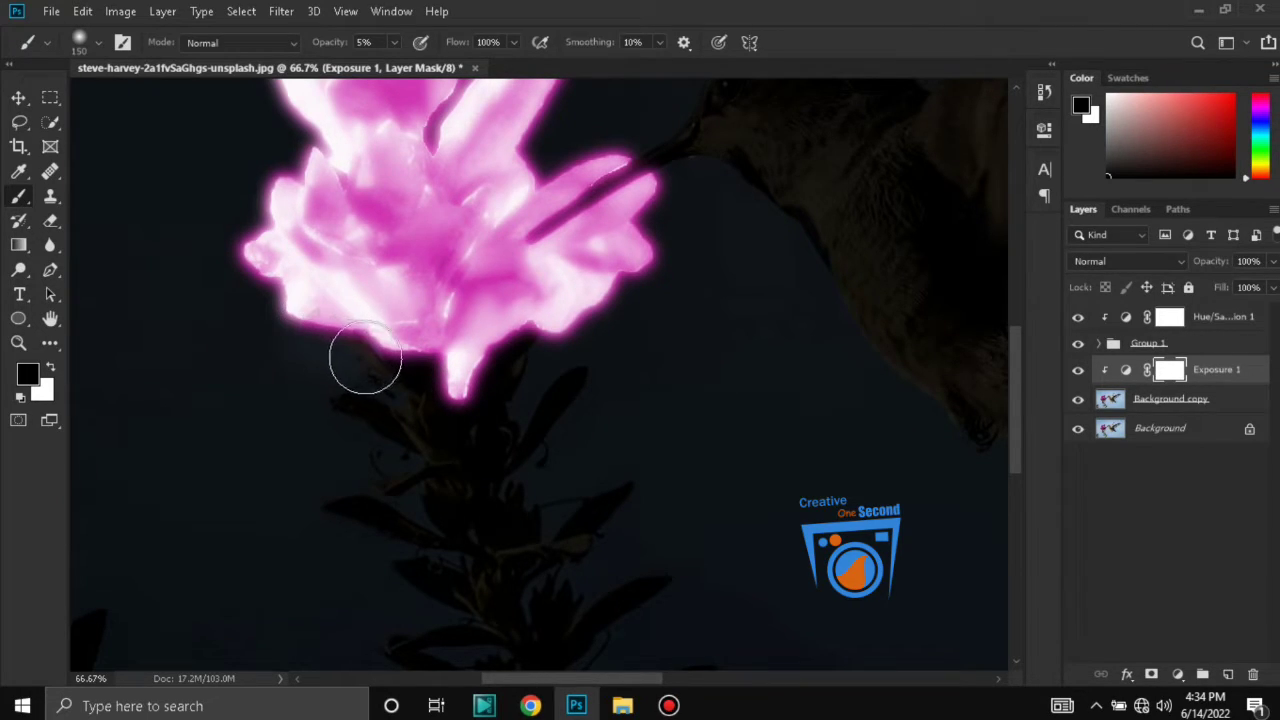
Lighten the stem and leaves beneath the flower by painting black on the Exposure 1 mask with 200 to 300 px brushes.
key("bracketright")
key("bracketright")
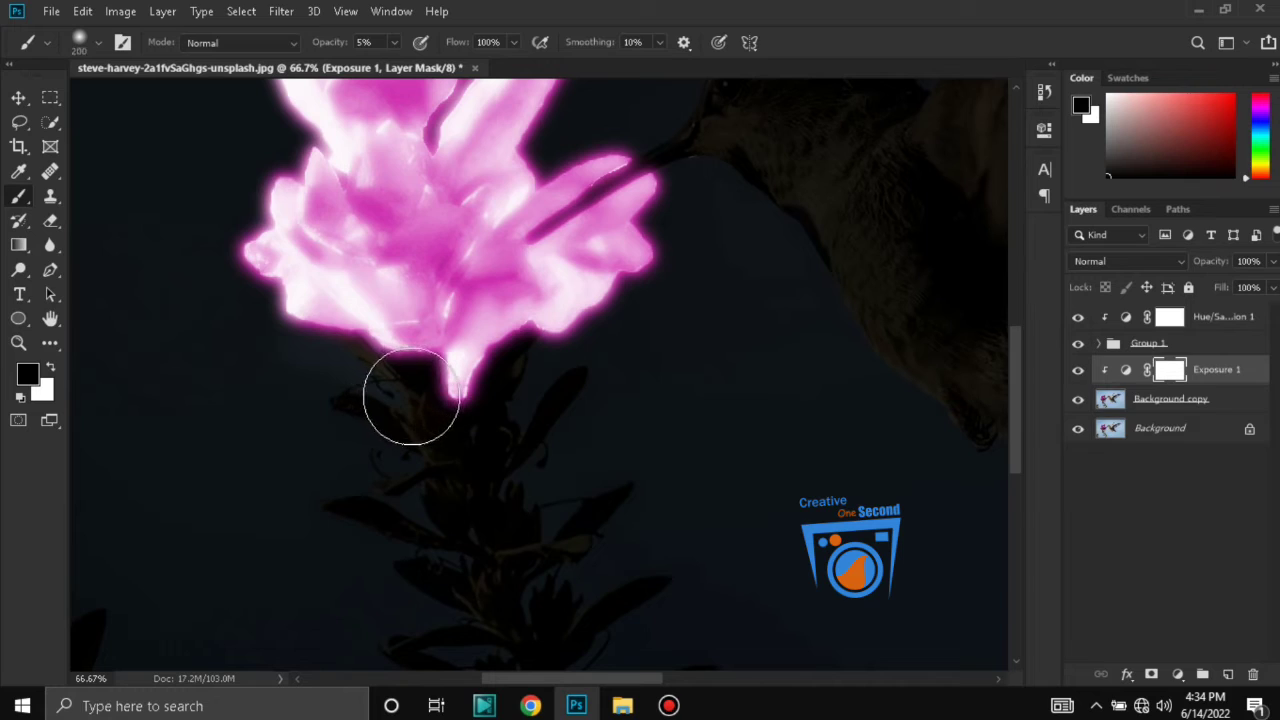
mouse_move(411, 396)
left_mouse_down()
mouse_move(476, 452)
mouse_move(462, 466)
mouse_move(375, 428)
mouse_move(277, 297)
mouse_move(258, 297)
mouse_move(276, 332)
mouse_move(314, 345)
mouse_move(303, 350)
mouse_move(392, 465)
mouse_move(351, 365)
mouse_move(412, 410)
mouse_move(445, 459)
mouse_move(378, 517)
mouse_move(461, 543)
mouse_move(494, 570)
mouse_move(504, 564)
mouse_move(472, 493)
mouse_move(485, 472)
mouse_move(478, 424)
mouse_move(522, 371)
mouse_move(534, 410)
mouse_move(559, 400)
mouse_move(532, 494)
mouse_move(539, 569)
mouse_move(548, 476)
mouse_move(531, 466)
mouse_move(577, 355)
mouse_move(567, 578)
mouse_move(526, 572)
left_mouse_up()
key("bracketright")
key("bracketright")
key("ctrl+minus")
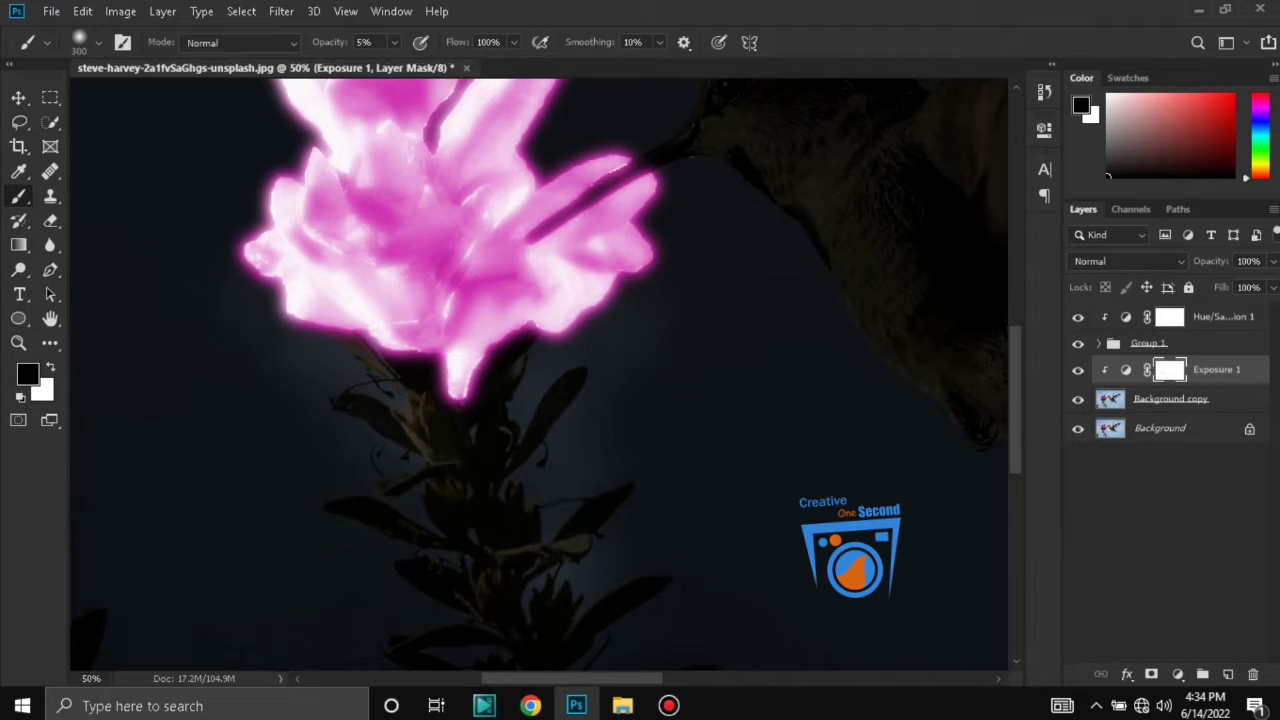
key("ctrl+minus")
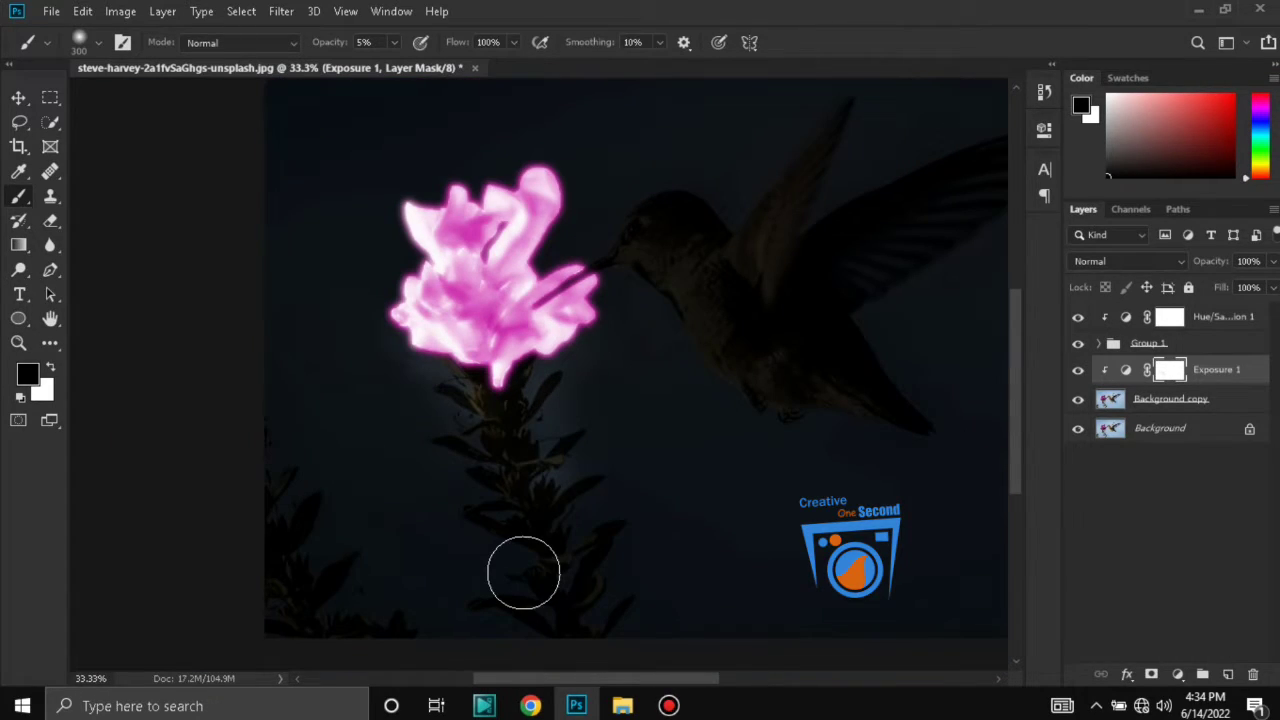
left_click_drag(468, 440, 489, 488)
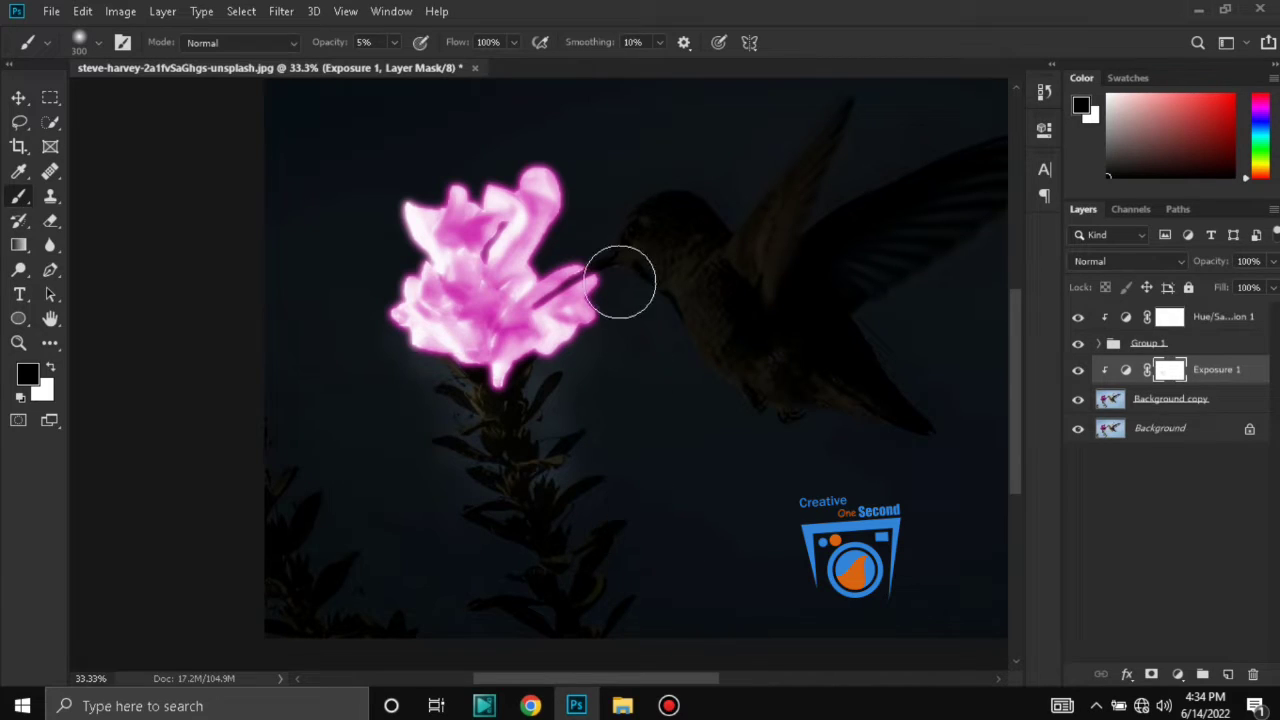
Lighten the hummingbird's head, body and underside by painting black on the Exposure 1 mask with 175 and 400 px brushes.
key("bracketleft")
key("bracketleft")
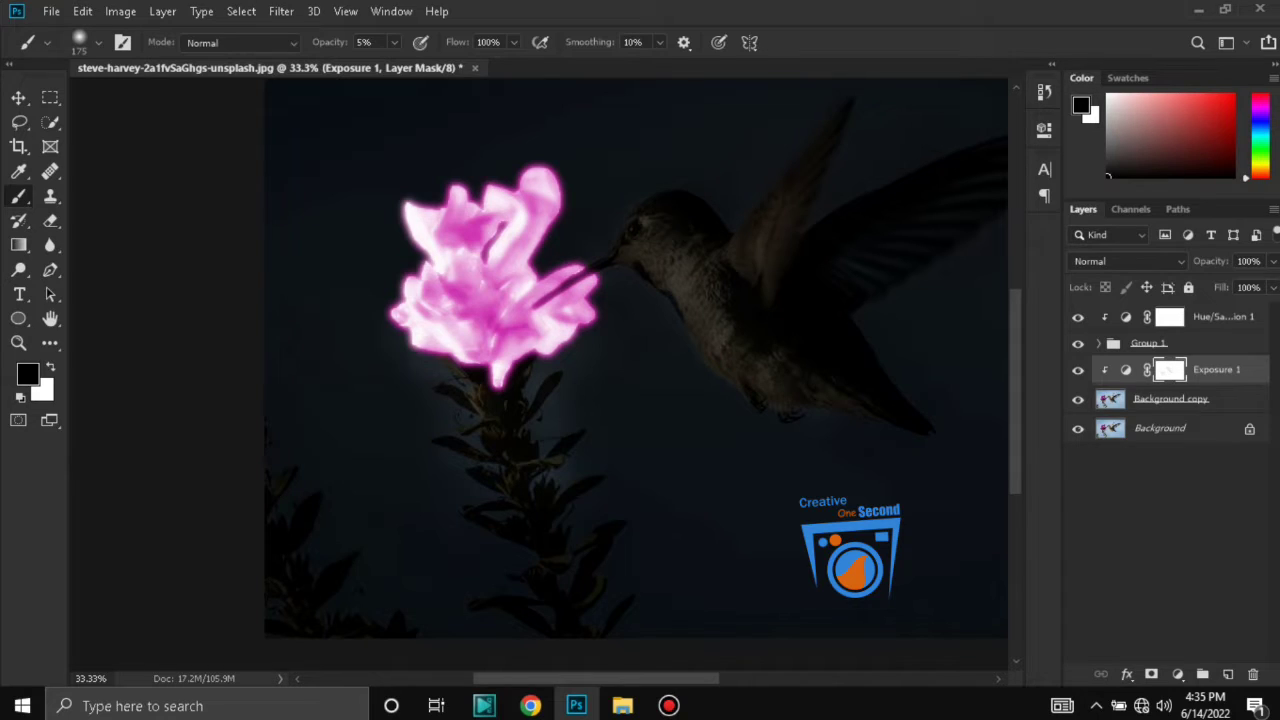
key("bracketright")
key("bracketright")
key("bracketright")
key("bracketright")
mouse_move(678, 383)
left_mouse_down()
mouse_move(850, 453)
mouse_move(852, 442)
mouse_move(770, 417)
left_mouse_up()
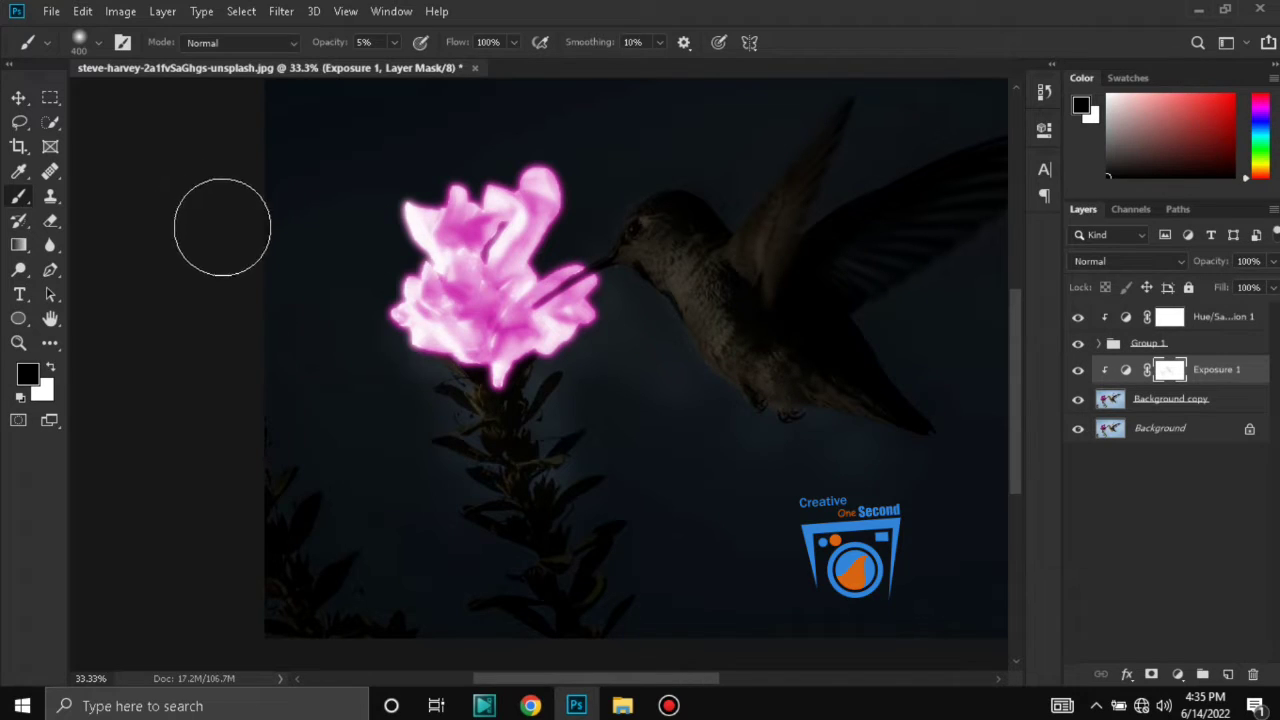
Paint soft black strokes on the Exposure 1 mask around the flower and upper stem with a 400 px brush.
mouse_move(381, 358)
left_mouse_down()
mouse_move(429, 266)
mouse_move(578, 366)
left_mouse_up()
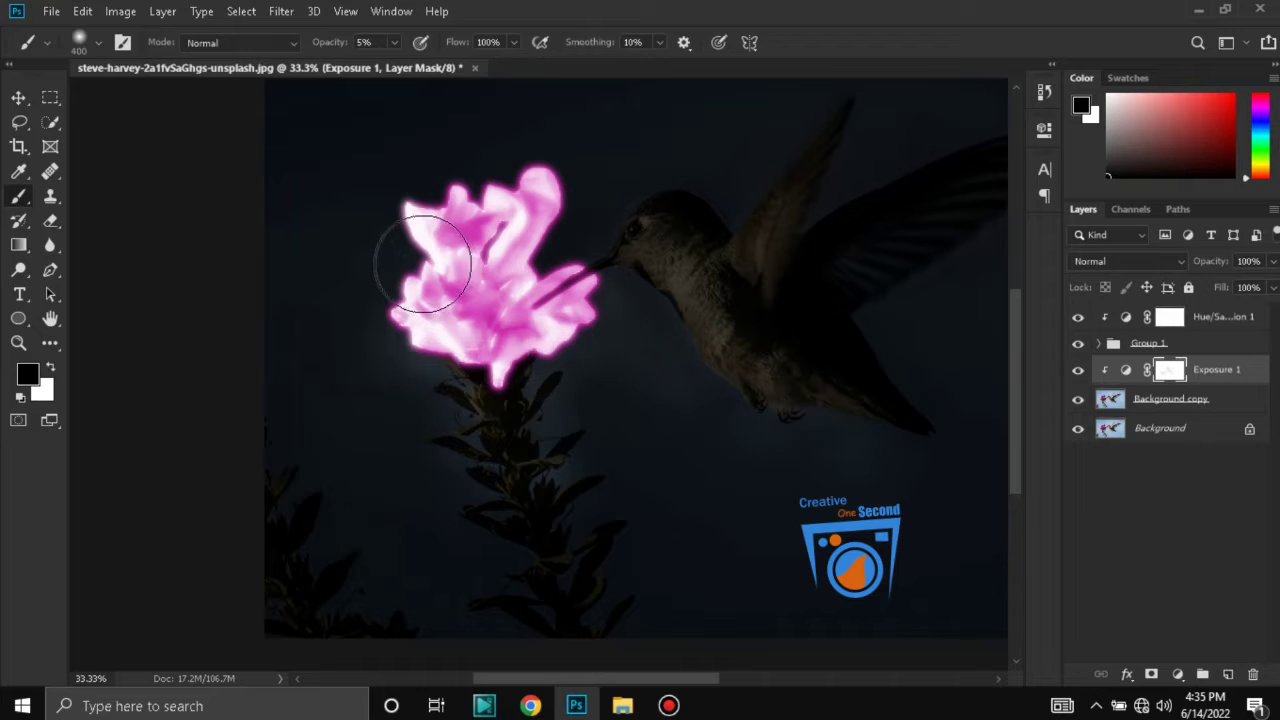
mouse_move(424, 266)
left_mouse_down()
mouse_move(424, 201)
mouse_move(533, 182)
mouse_move(543, 256)
mouse_move(577, 261)
mouse_move(521, 379)
mouse_move(500, 295)
mouse_move(456, 245)
mouse_move(429, 247)
mouse_move(381, 330)
mouse_move(439, 368)
mouse_move(426, 340)
mouse_move(460, 514)
left_mouse_up()
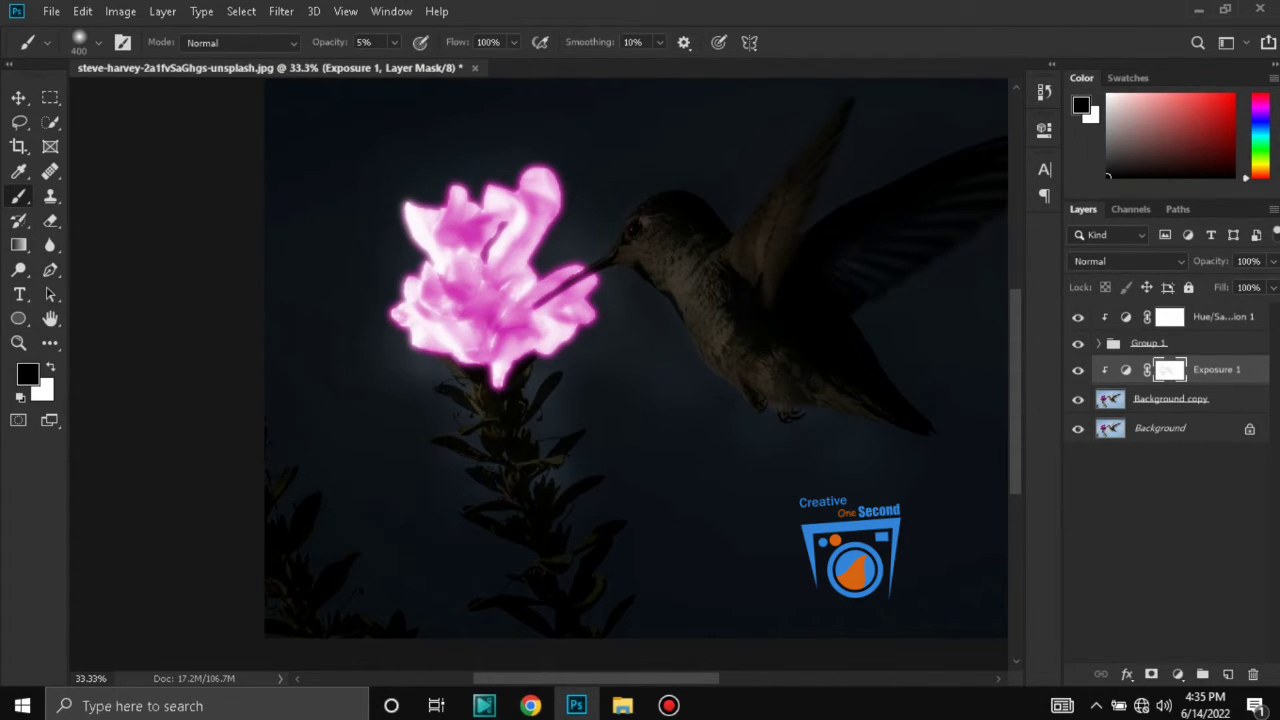
Duplicate the colorizing Hue/Saturation adjustment directly above Exposure 1 and clip it to the layers below.
left_click(1170, 317)
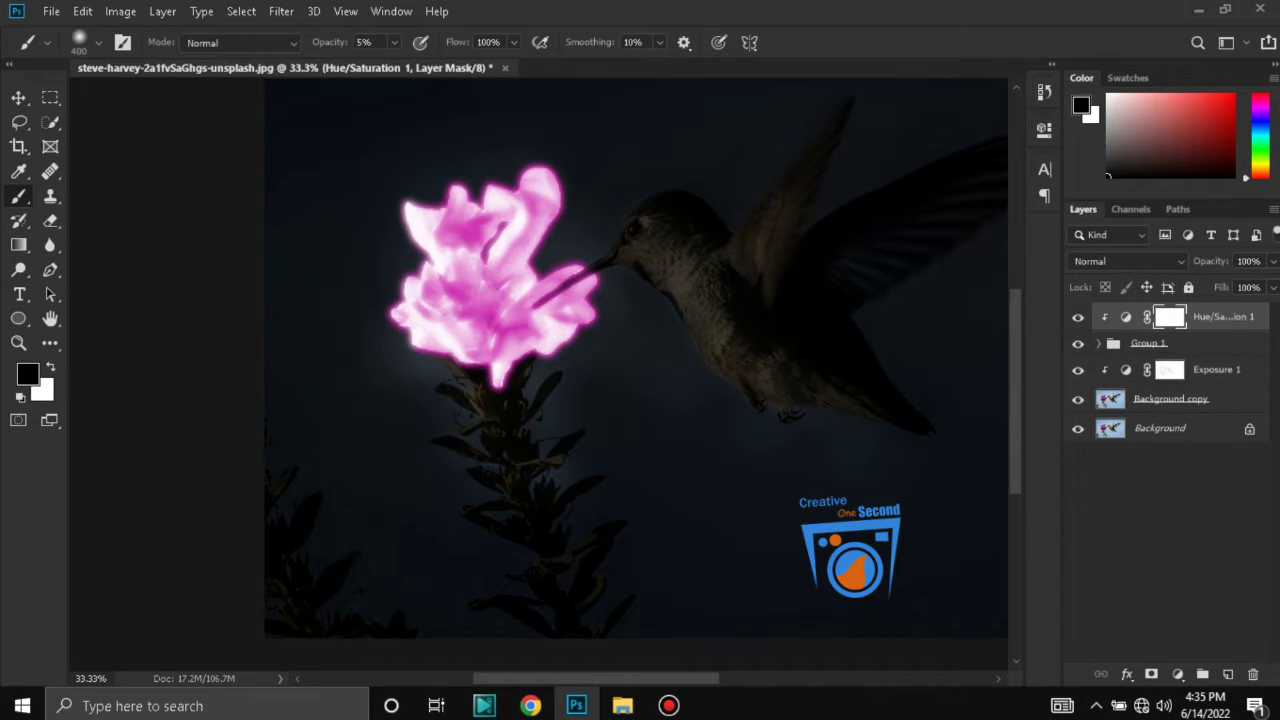
left_click(1170, 370)
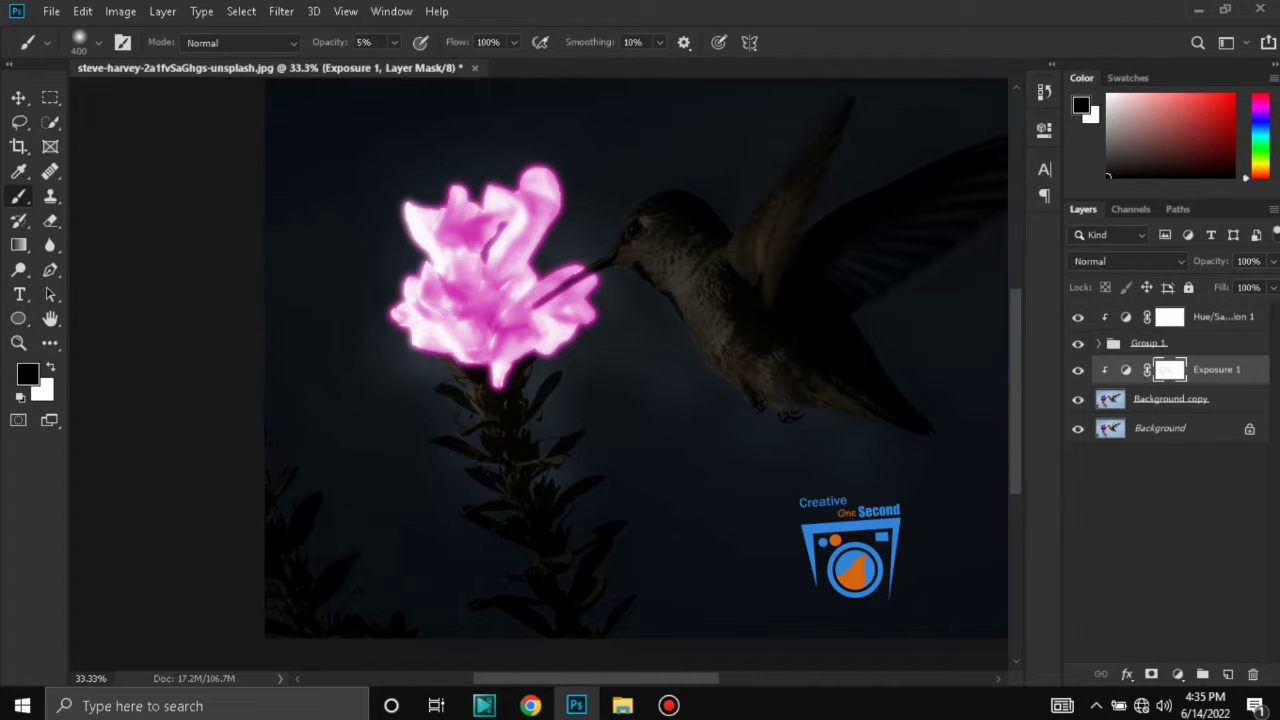
left_click(1178, 674)
left_click(905, 300)
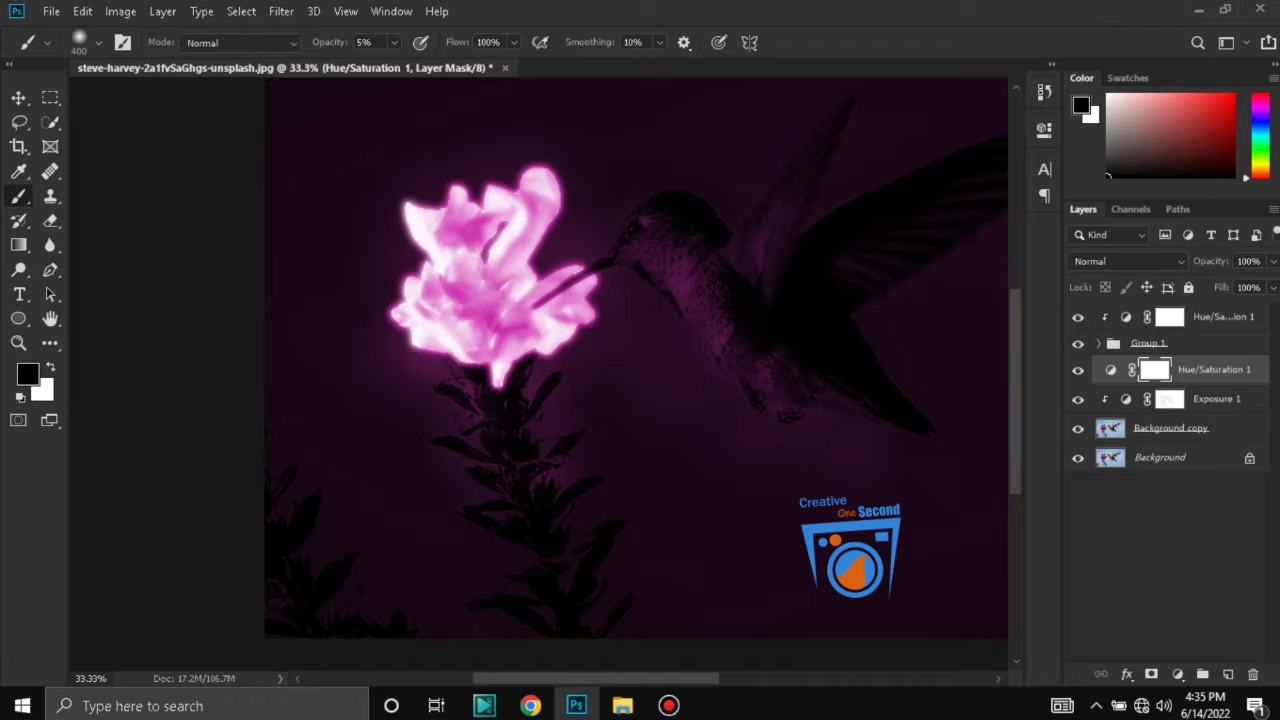
left_click(1111, 370)
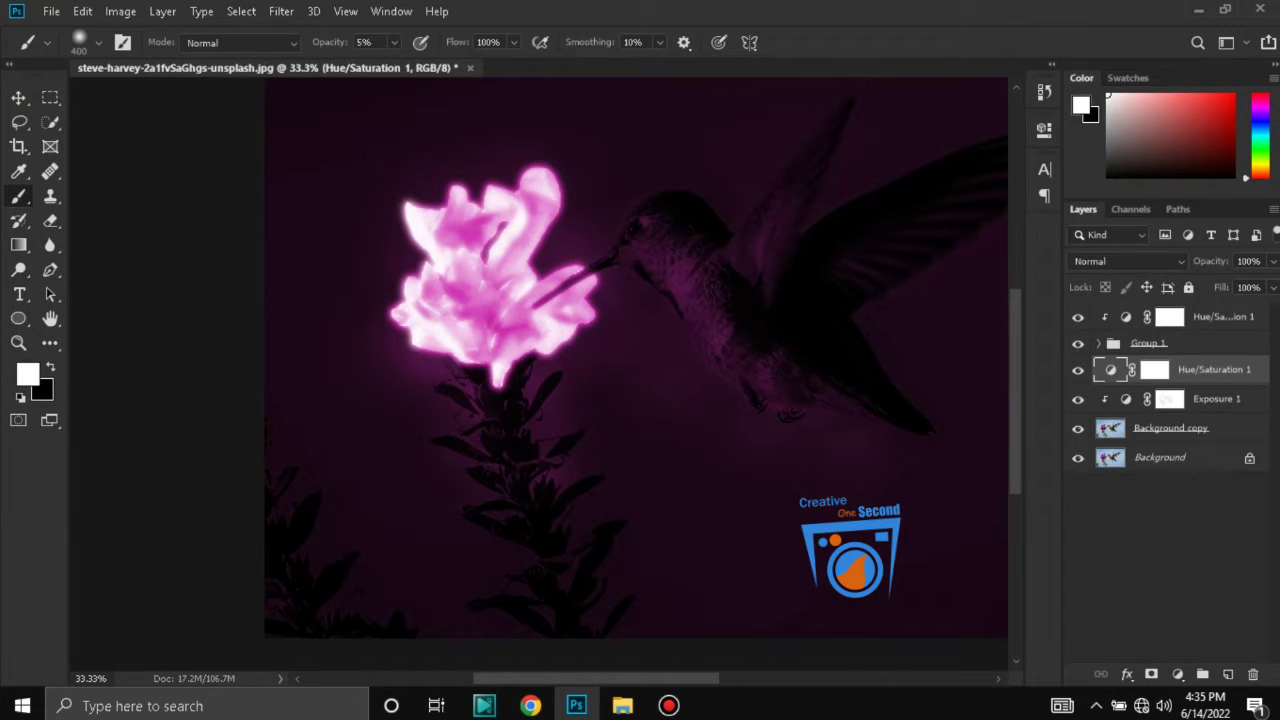
key("ctrl+alt+g")
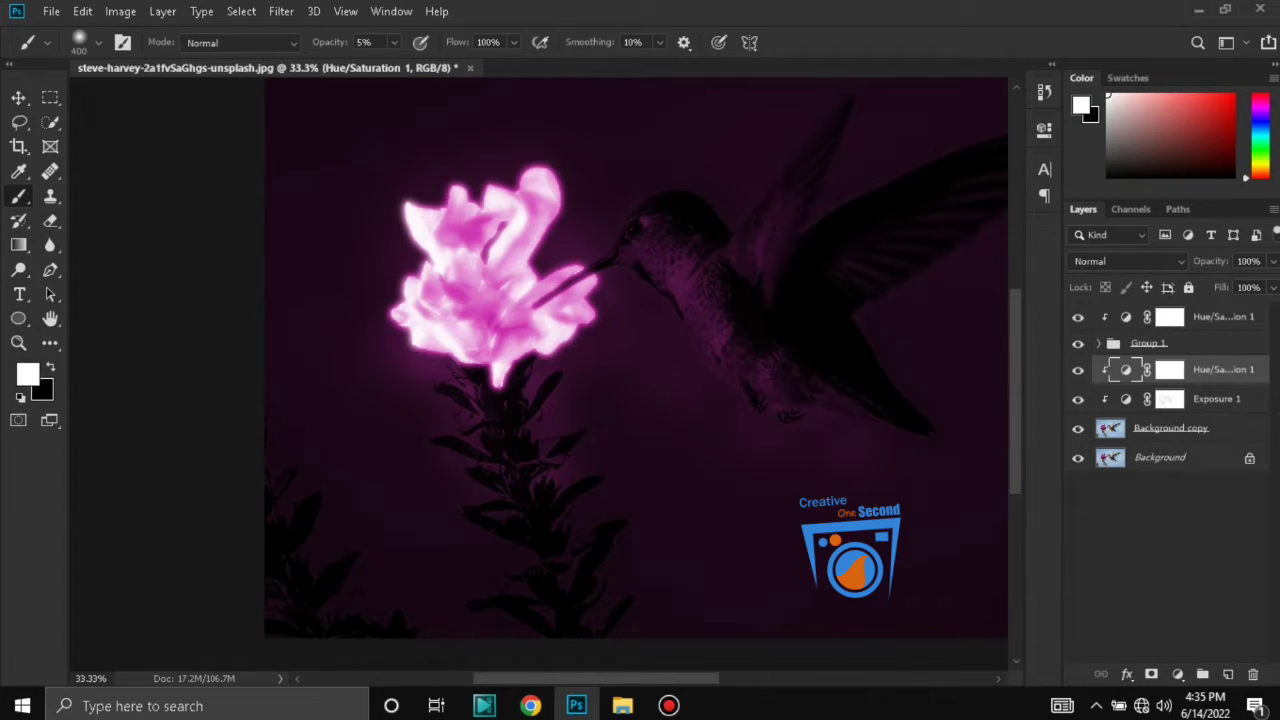
Invert the lower Hue/Saturation mask and paint white at 5% opacity over the stem, flower surroundings and hummingbird.
left_click(1170, 370)
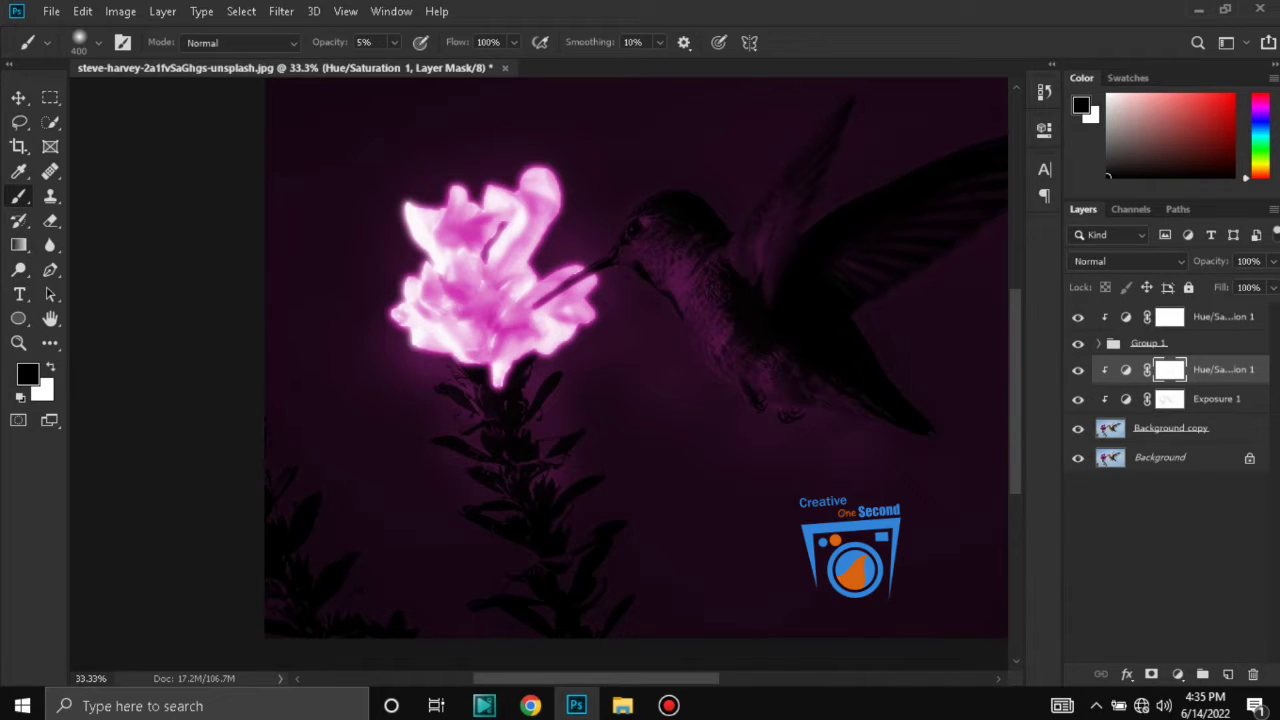
key("ctrl+i")
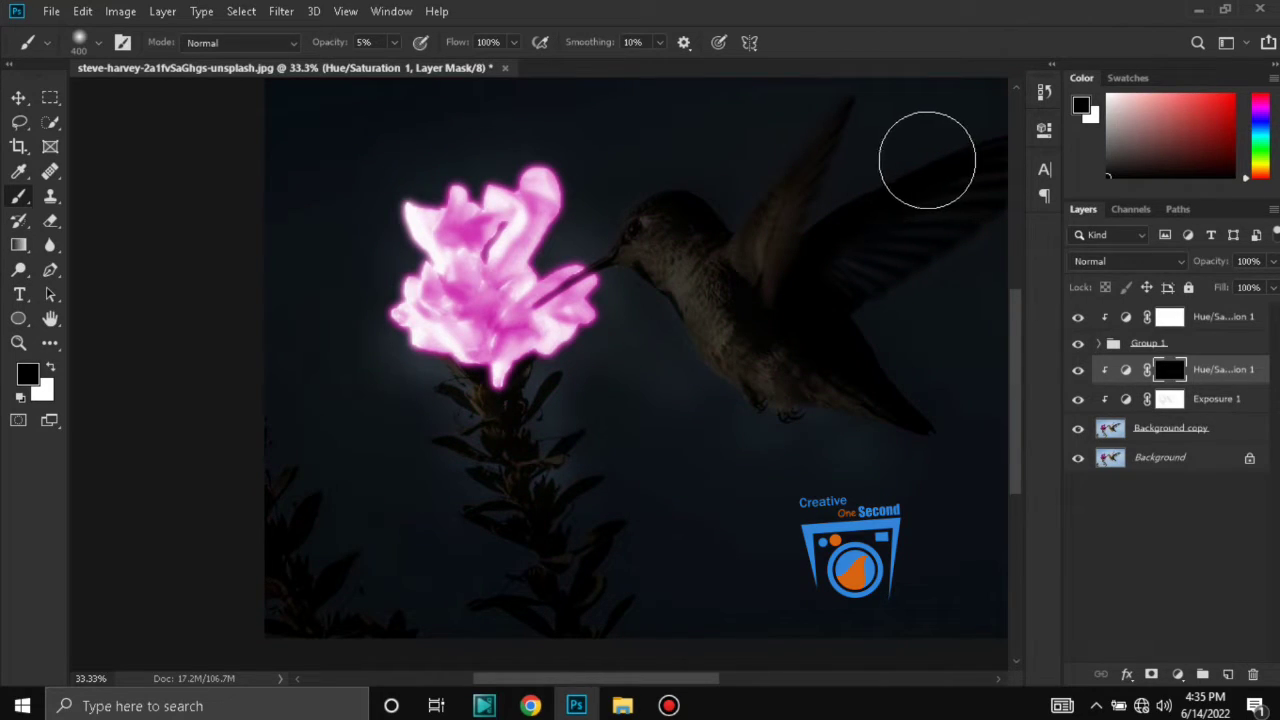
key("x")
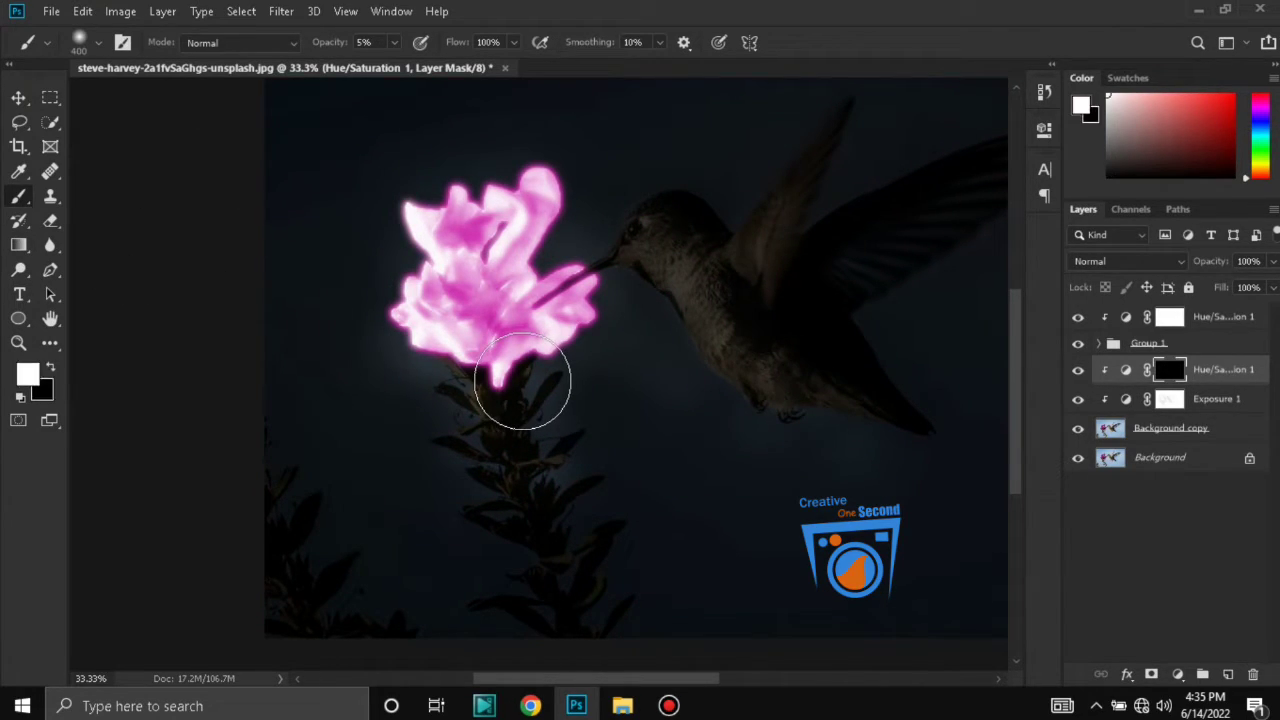
mouse_move(523, 381)
left_mouse_down()
mouse_move(512, 326)
mouse_move(420, 338)
mouse_move(411, 354)
mouse_move(460, 379)
mouse_move(466, 397)
mouse_move(542, 347)
mouse_move(580, 286)
mouse_move(653, 243)
mouse_move(757, 362)
mouse_move(694, 281)
mouse_move(701, 313)
mouse_move(683, 291)
mouse_move(740, 381)
mouse_move(731, 351)
mouse_move(815, 387)
mouse_move(819, 339)
mouse_move(755, 264)
mouse_move(779, 210)
mouse_move(751, 238)
mouse_move(763, 247)
mouse_move(760, 215)
mouse_move(702, 302)
mouse_move(798, 384)
mouse_move(637, 232)
mouse_move(761, 351)
mouse_move(864, 412)
mouse_move(627, 289)
mouse_move(691, 372)
mouse_move(613, 317)
mouse_move(767, 430)
mouse_move(816, 435)
mouse_move(704, 408)
left_mouse_up()
mouse_move(474, 391)
left_mouse_down()
mouse_move(436, 357)
mouse_move(408, 360)
mouse_move(395, 343)
mouse_move(486, 419)
mouse_move(513, 487)
mouse_move(497, 387)
mouse_move(542, 466)
left_mouse_up()
mouse_move(543, 466)
left_mouse_down()
mouse_move(448, 430)
mouse_move(410, 351)
mouse_move(537, 261)
mouse_move(635, 223)
mouse_move(718, 356)
mouse_move(761, 390)
mouse_move(820, 406)
mouse_move(769, 242)
mouse_move(803, 199)
mouse_move(863, 248)
mouse_move(901, 220)
mouse_move(448, 389)
mouse_move(442, 353)
mouse_move(415, 345)
mouse_move(476, 353)
mouse_move(529, 404)
mouse_move(625, 452)
mouse_move(783, 408)
mouse_move(849, 445)
mouse_move(706, 361)
mouse_move(526, 282)
mouse_move(513, 307)
mouse_move(521, 455)
mouse_move(566, 468)
mouse_move(550, 304)
mouse_move(462, 238)
mouse_move(406, 247)
mouse_move(504, 248)
mouse_move(550, 228)
mouse_move(557, 203)
mouse_move(426, 340)
mouse_move(512, 481)
mouse_move(627, 207)
mouse_move(619, 265)
mouse_move(779, 388)
mouse_move(612, 283)
mouse_move(522, 279)
left_mouse_up()
Set the Lightness of the lower Hue/Saturation adjustment to +11.
left_click(1169, 399)
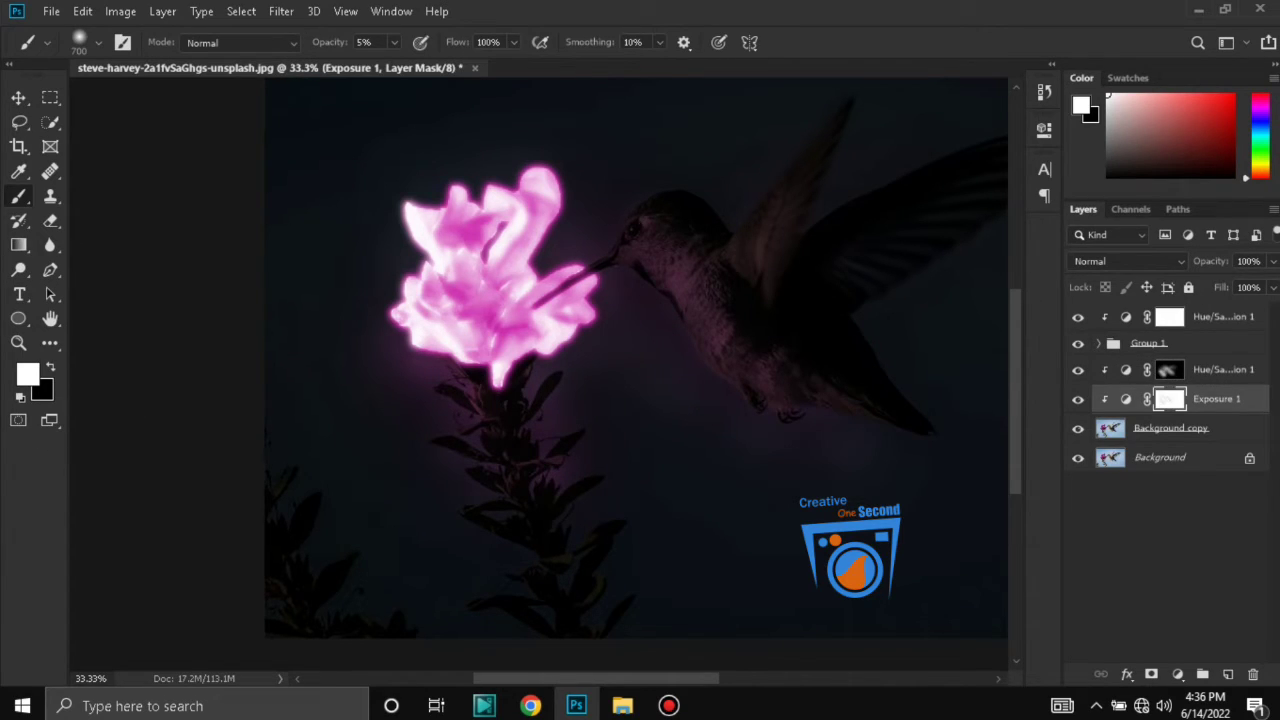
double_click(1126, 370)
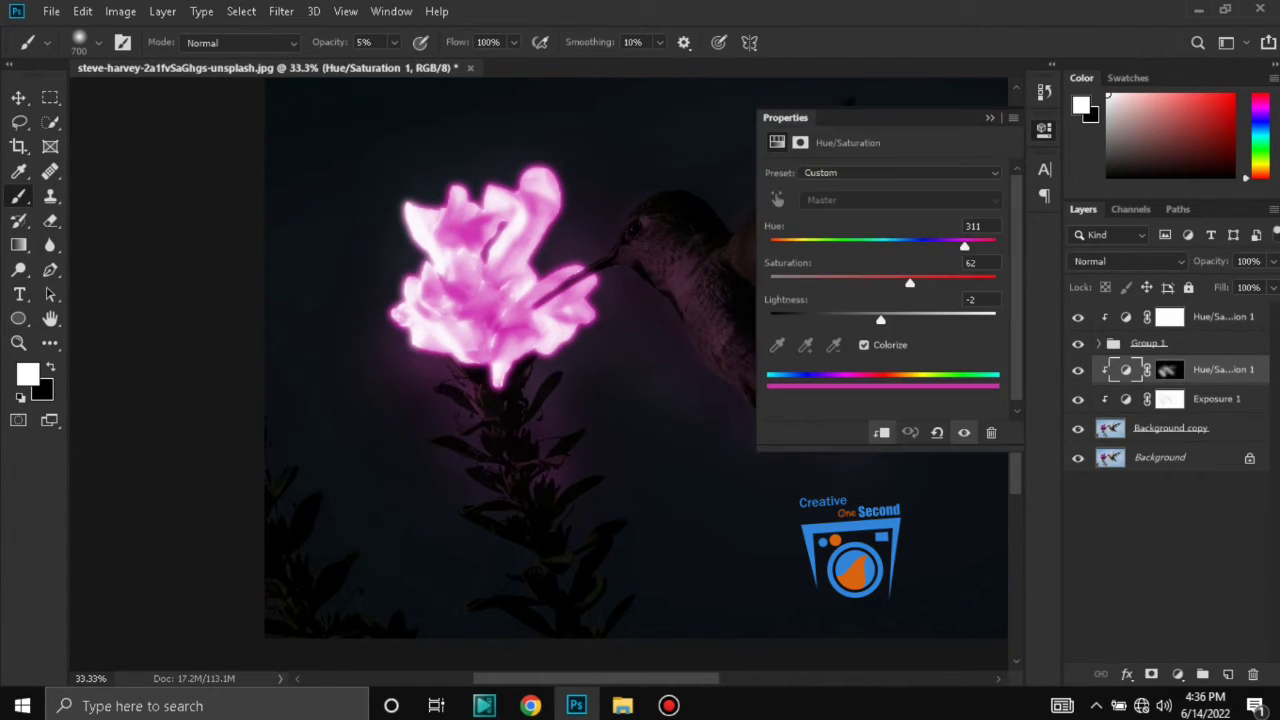
left_click_drag(880, 319, 895, 319)
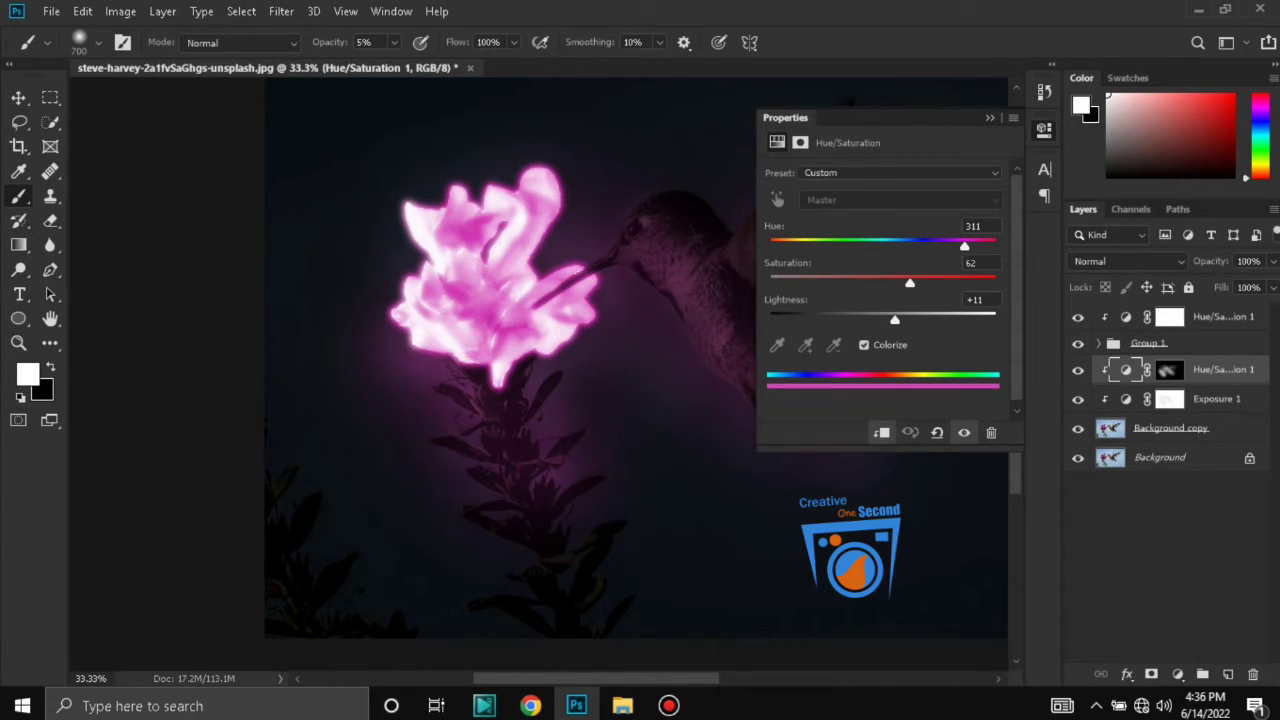
left_click(990, 117)
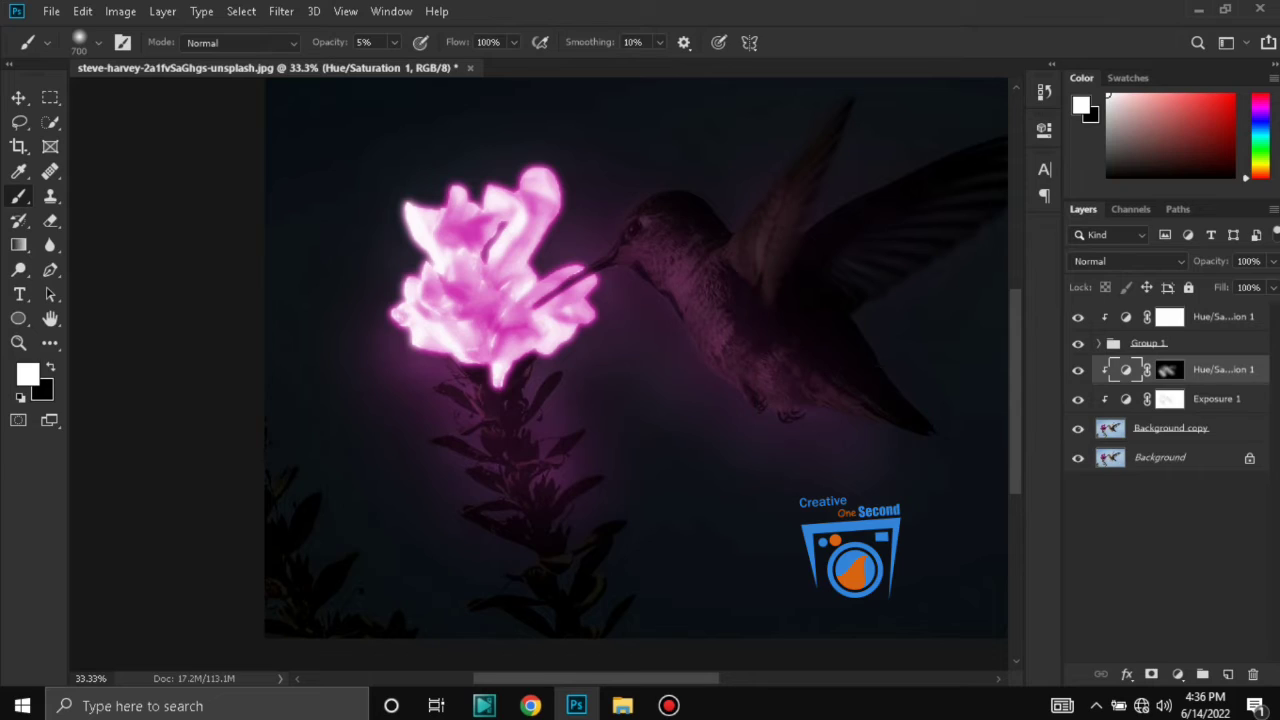
Set the Exposure 1 adjustment's Gamma Correction to 0.34.
left_click(1126, 399)
double_click(1126, 399)
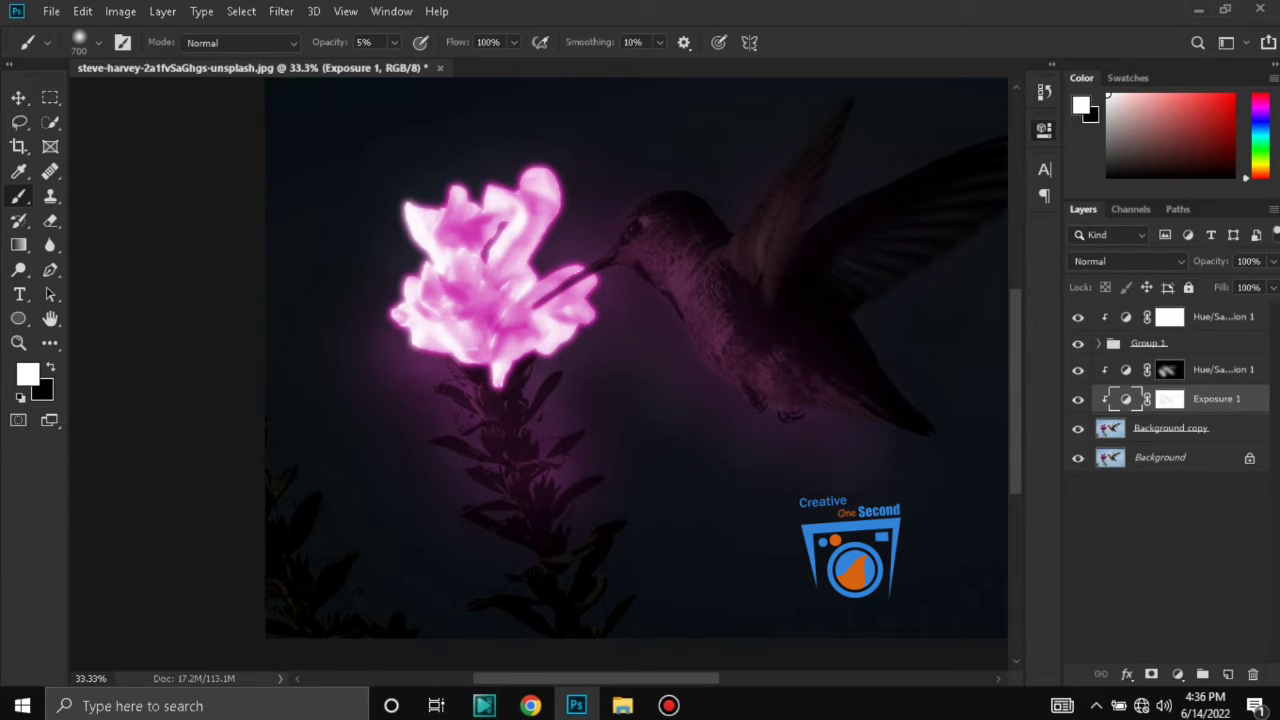
left_click_drag(928, 294, 949, 294)
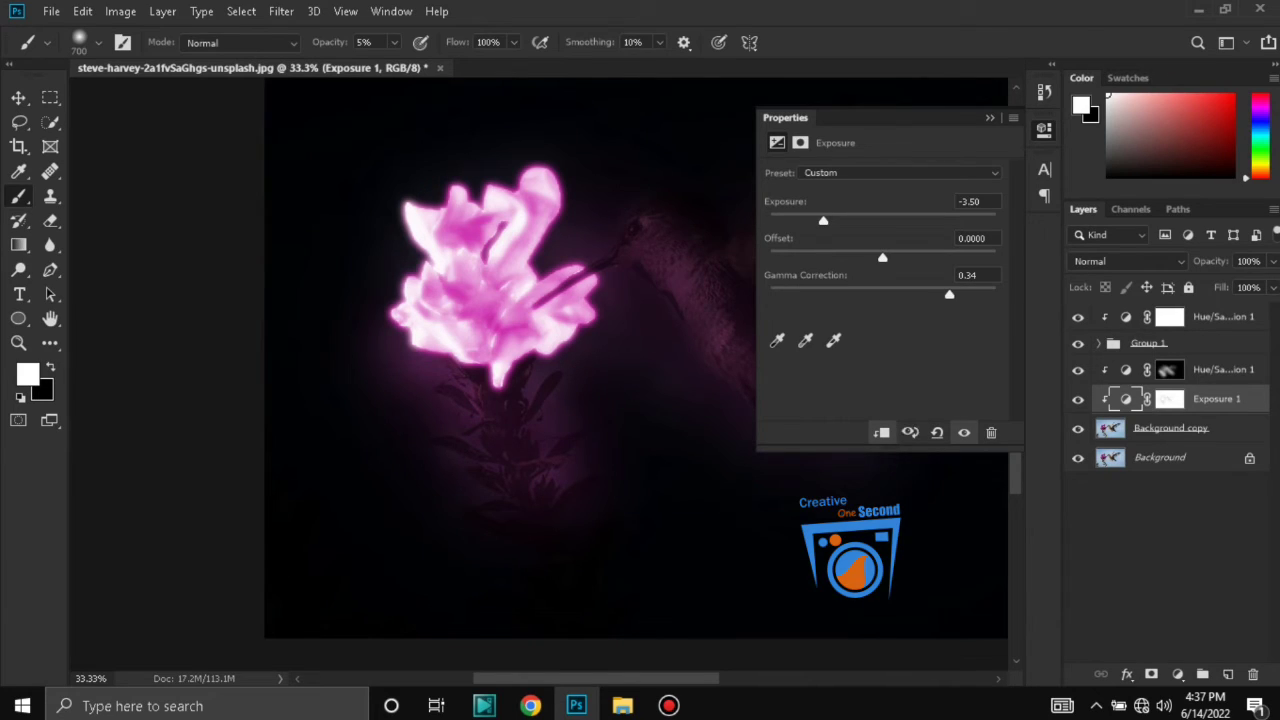
left_click(990, 118)
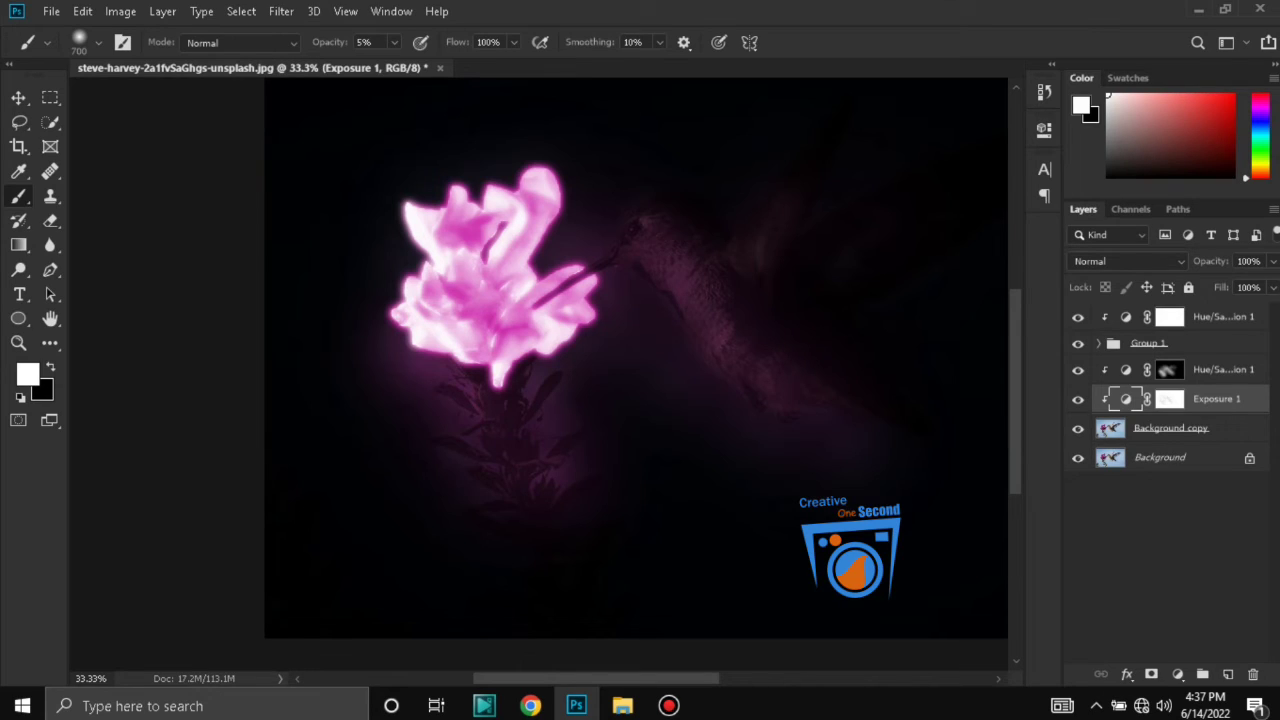
Switch to the Move tool and set the Exposure 1 adjustment's Gamma Correction to 0.35.
left_click(1171, 428)
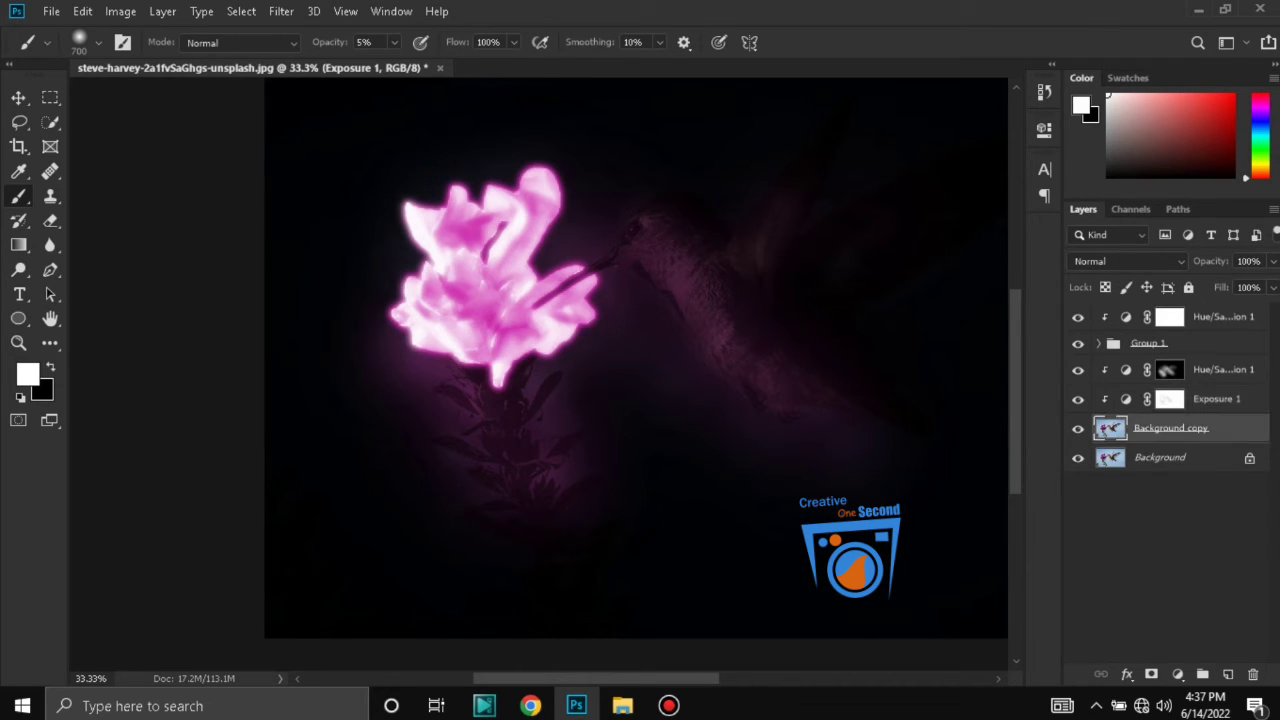
left_click(1169, 399)
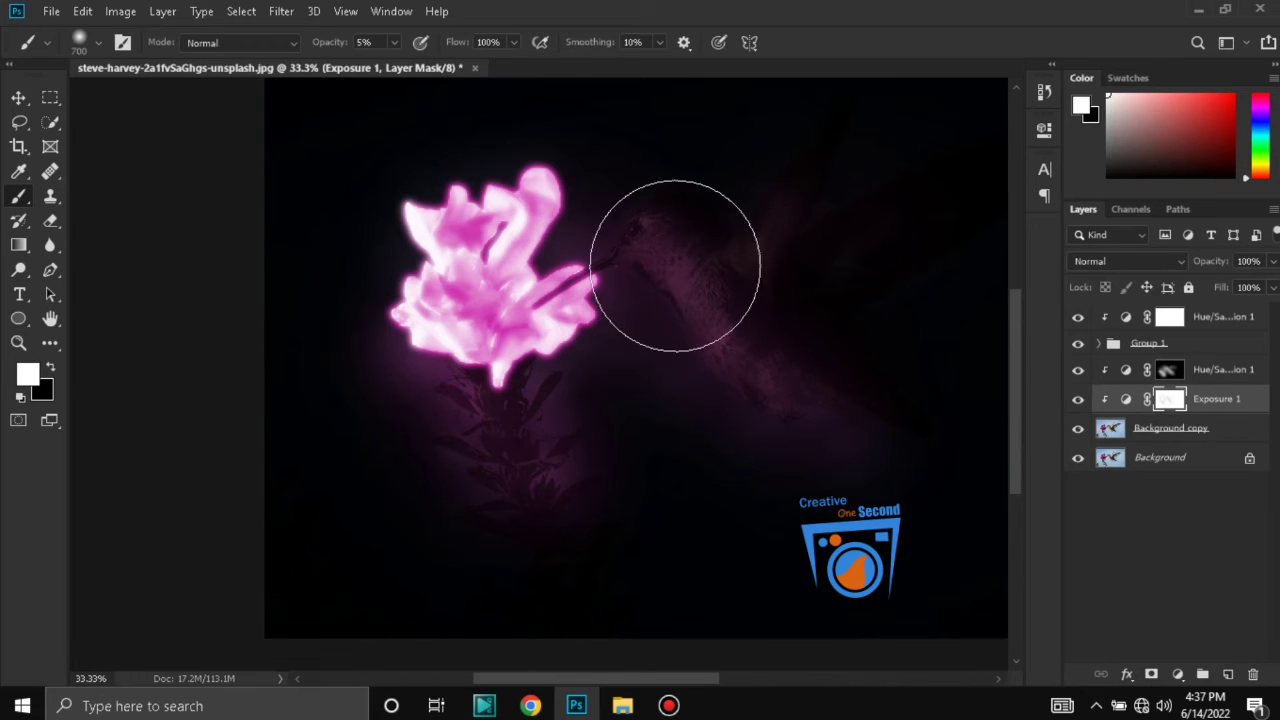
key("v")
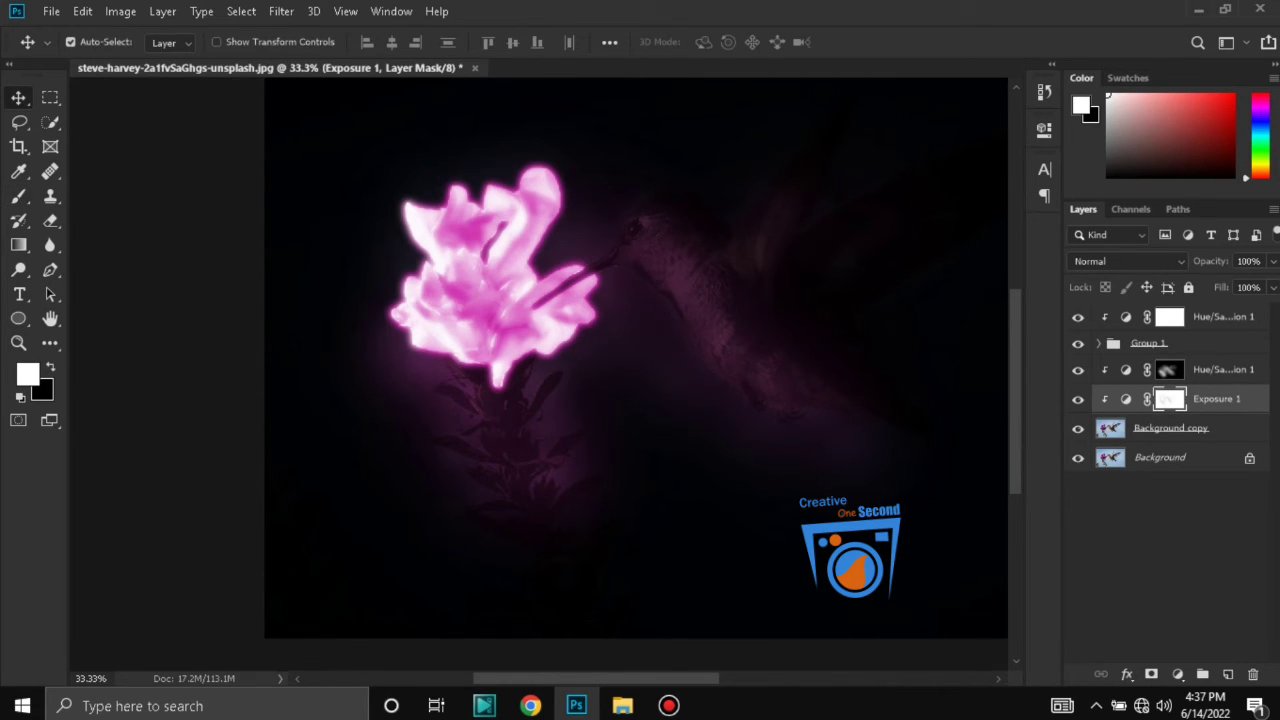
key("ctrl+0")
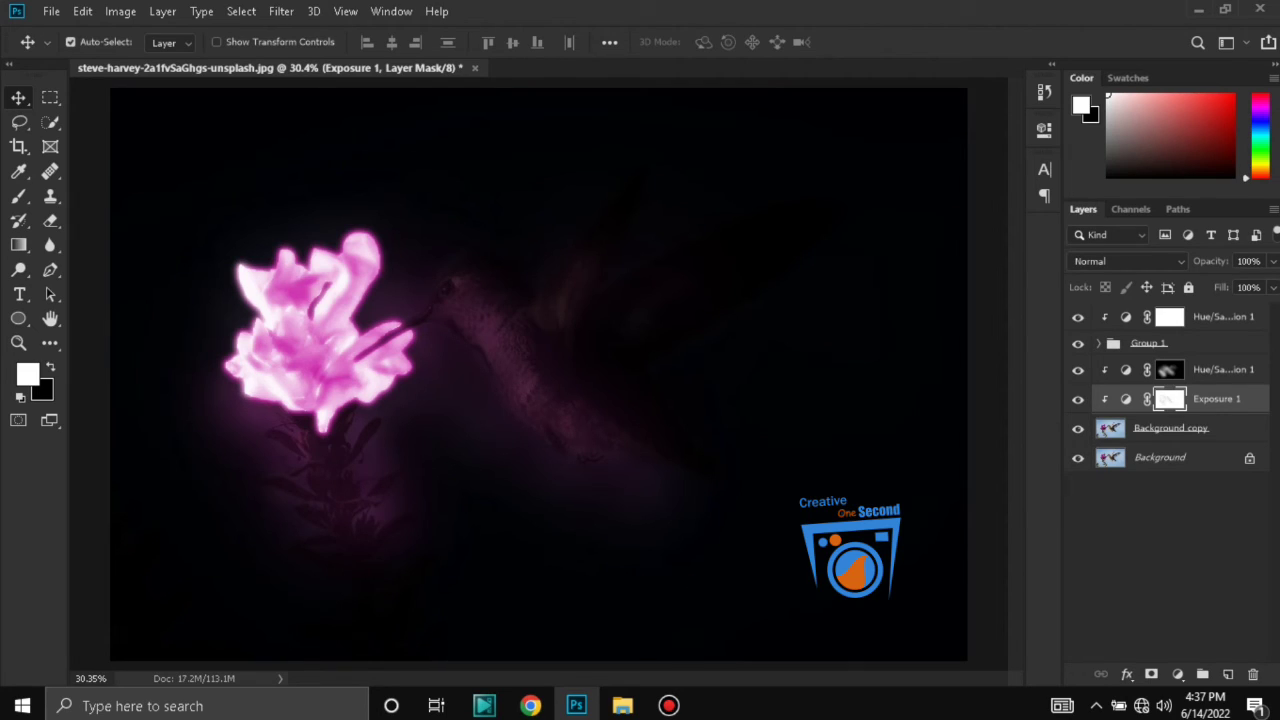
double_click(1126, 399)
left_click_drag(950, 294, 948, 294)
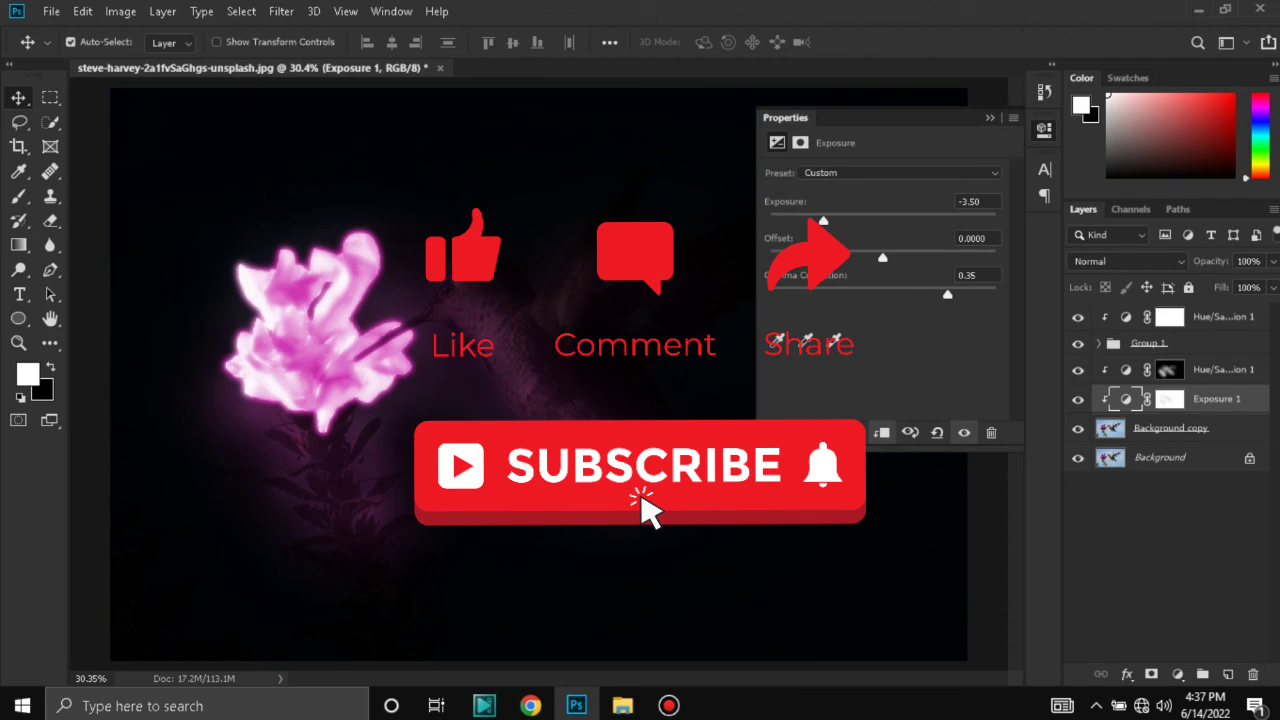